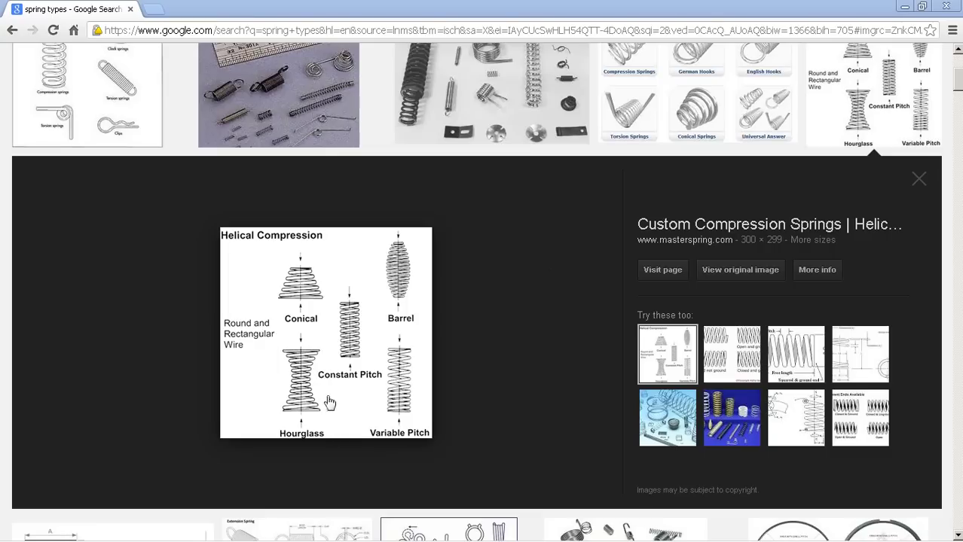
Step: Minimize the browser with the spring type images and switch to SolidWorks
left_click(905, 9)
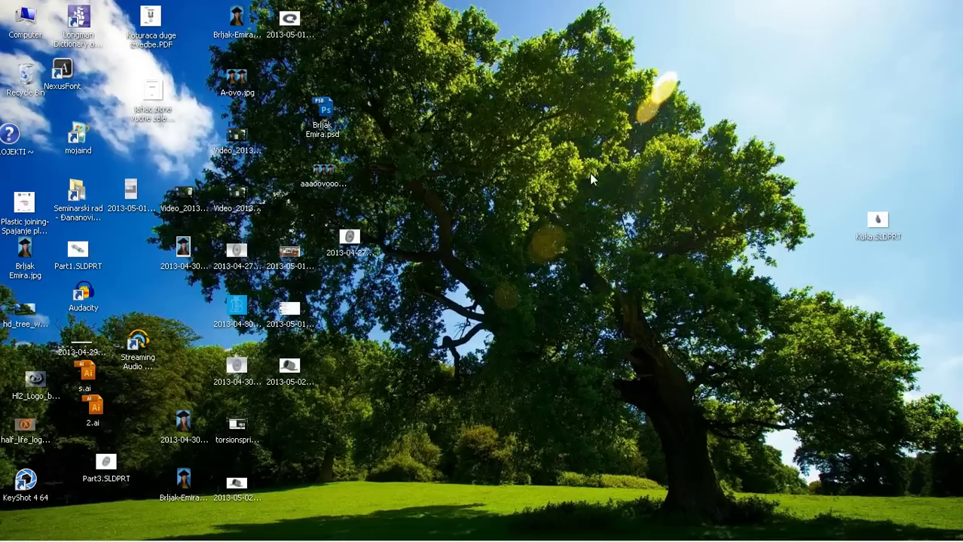
right_click(437, 177)
left_click(553, 207)
mouse_move(374, 537)
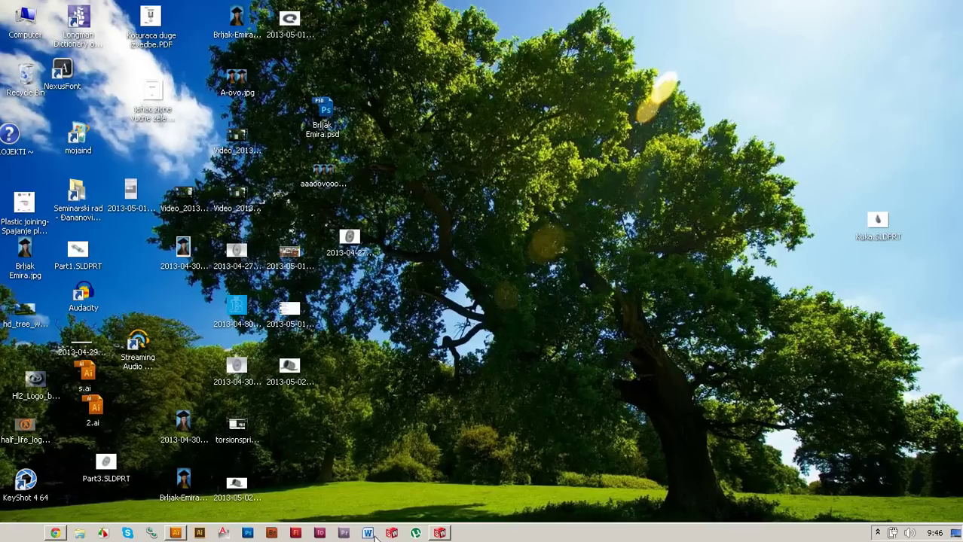
left_click(439, 533)
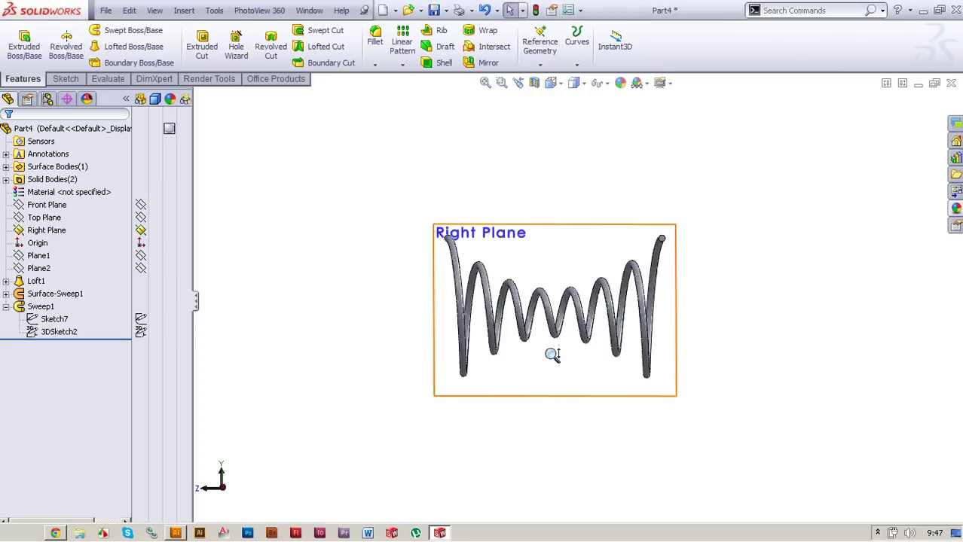
Step: Create a new part document from the Part template
scroll(552, 352, "down", 3)
middle_click_drag(542, 400, 557, 388)
middle_click_drag(525, 309, 525, 284, "shift")
left_click(383, 11)
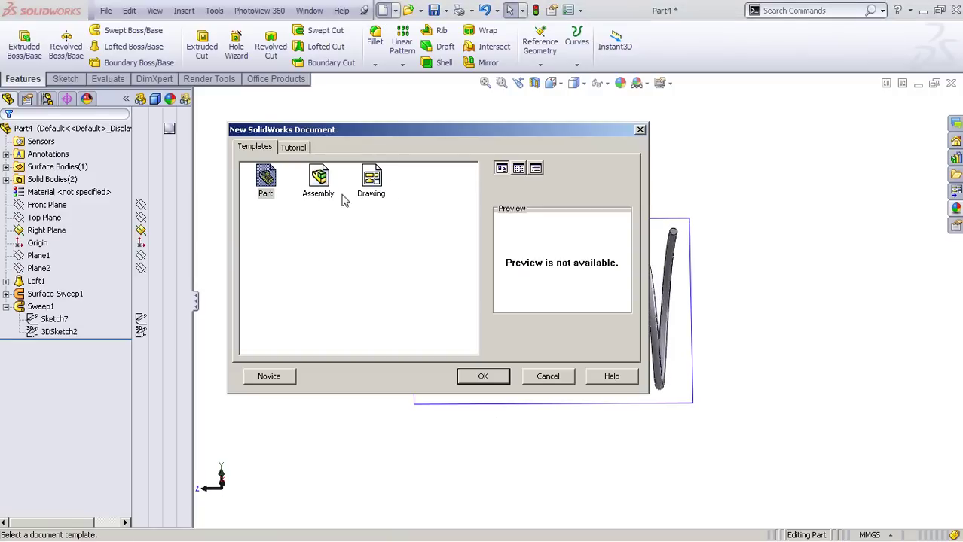
double_click(267, 181)
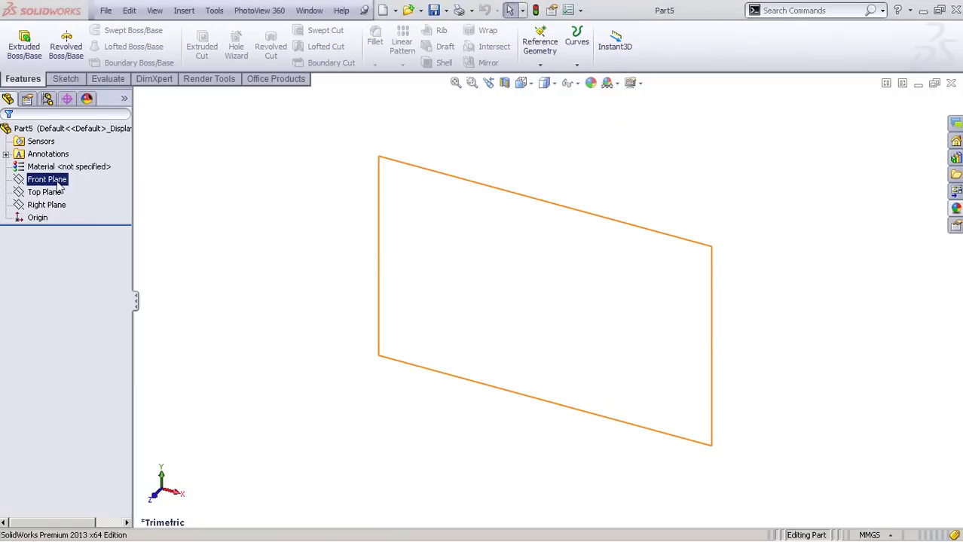
Step: Start a sketch on the Front Plane and draw a circle about 67 mm in diameter centred on the origin
left_click(53, 180)
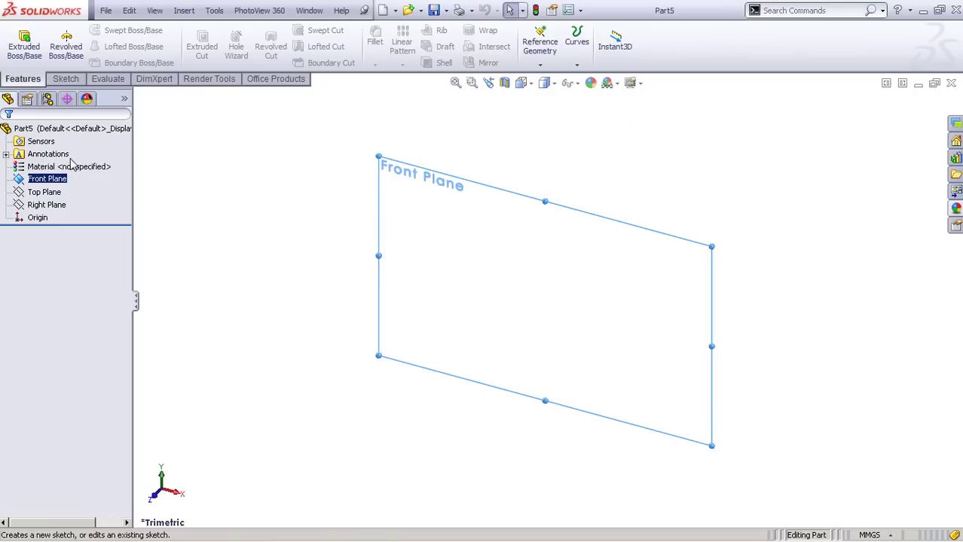
left_click(72, 162)
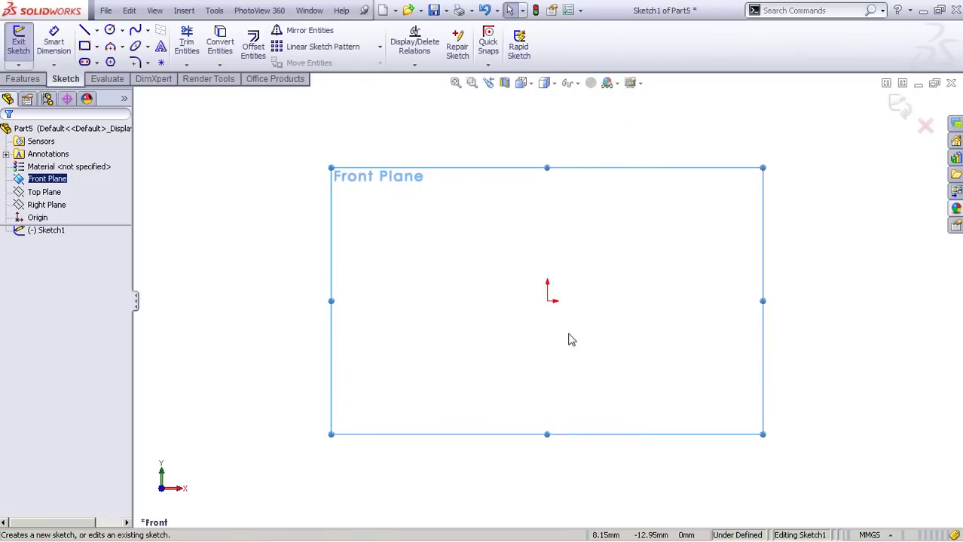
key("s")
left_click(603, 373)
left_click(547, 302)
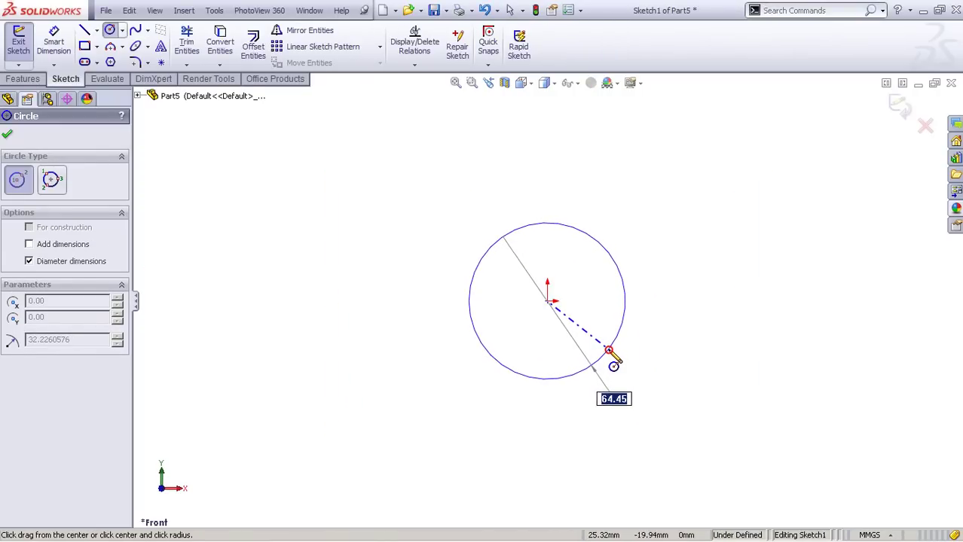
left_click(612, 354)
Step: Dimension the Front Plane circle to a diameter of 70 mm and close the sketch
key("s")
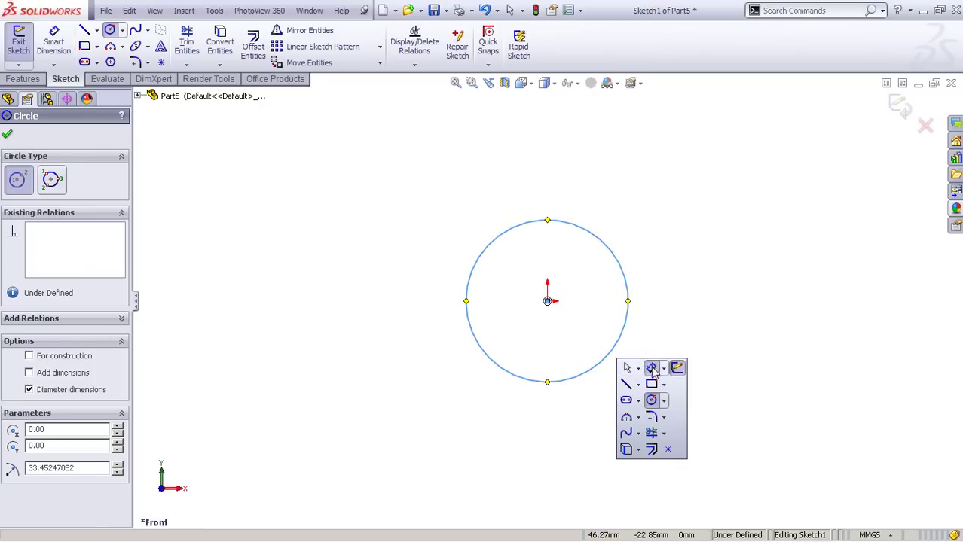
left_click(677, 367)
left_click(625, 331)
left_click(663, 341)
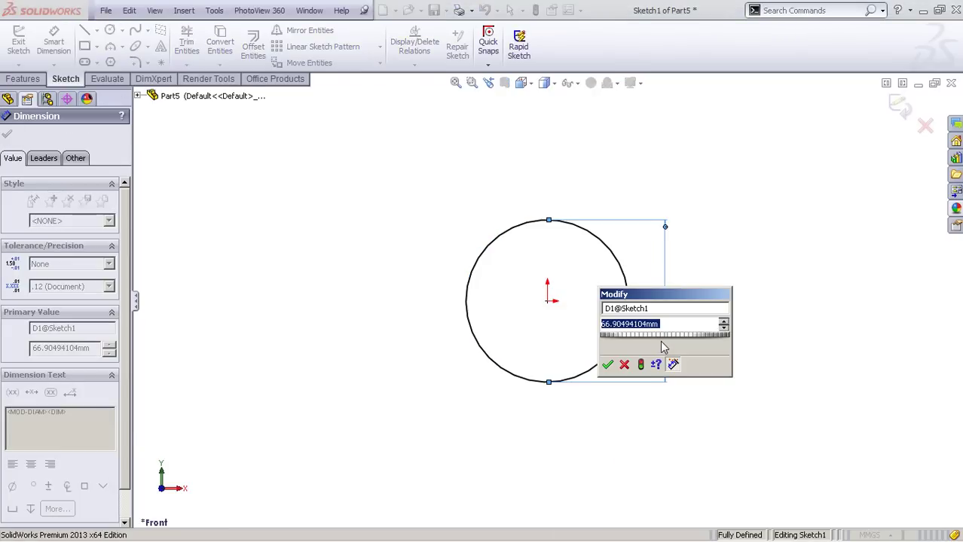
type("70")
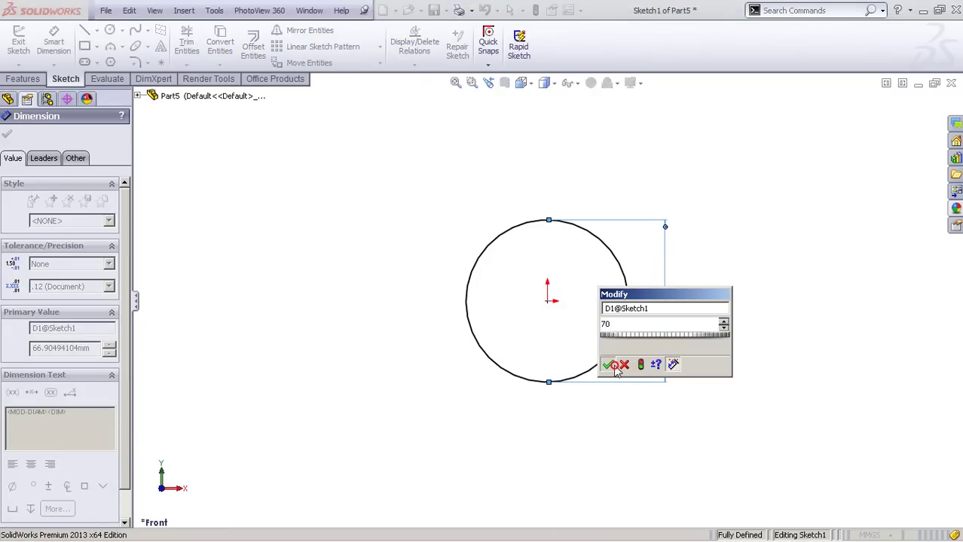
key("Return")
left_click(895, 111)
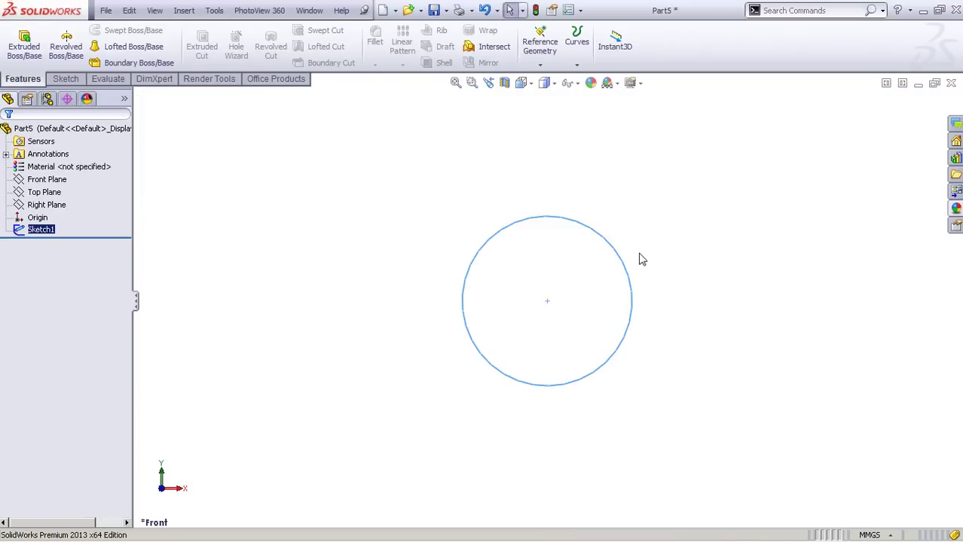
Step: Show the Front Plane in the graphics area, leaving the Right Plane hidden
scroll(640, 258, "up", 4)
middle_click_drag(646, 305, 512, 293)
left_click(125, 100)
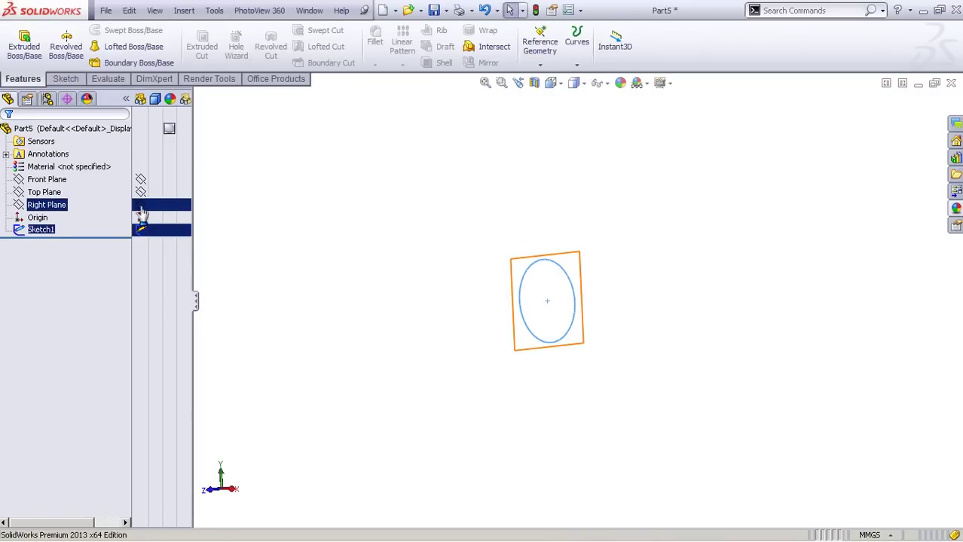
left_click(141, 206)
left_click(140, 206)
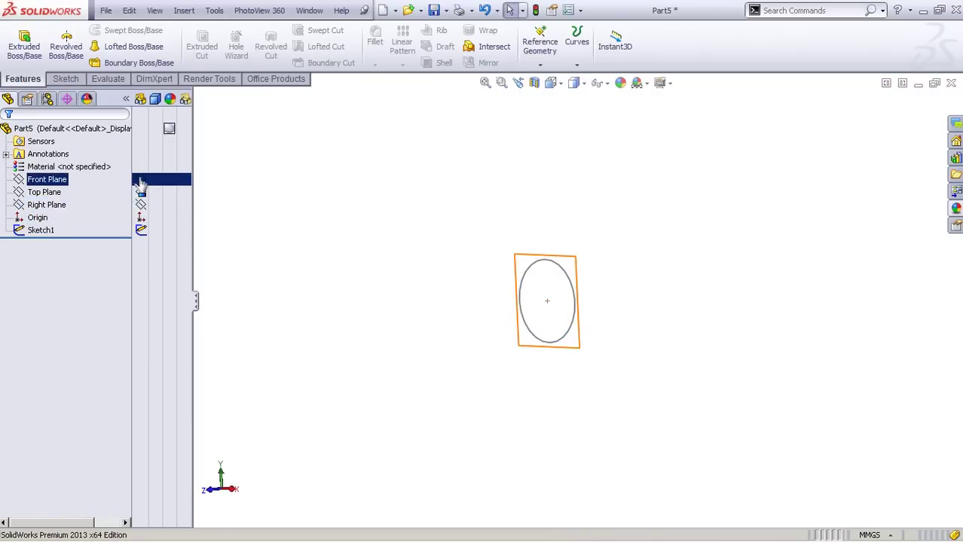
left_click(140, 182)
Step: Start a new reference plane parallel to the Front Plane and set its offset distance to 50 mm
middle_click_drag(308, 286, 297, 306)
mouse_move(517, 354)
middle_mouse_down("ctrl")
mouse_move(496, 321)
mouse_move(507, 325)
middle_mouse_up("ctrl")
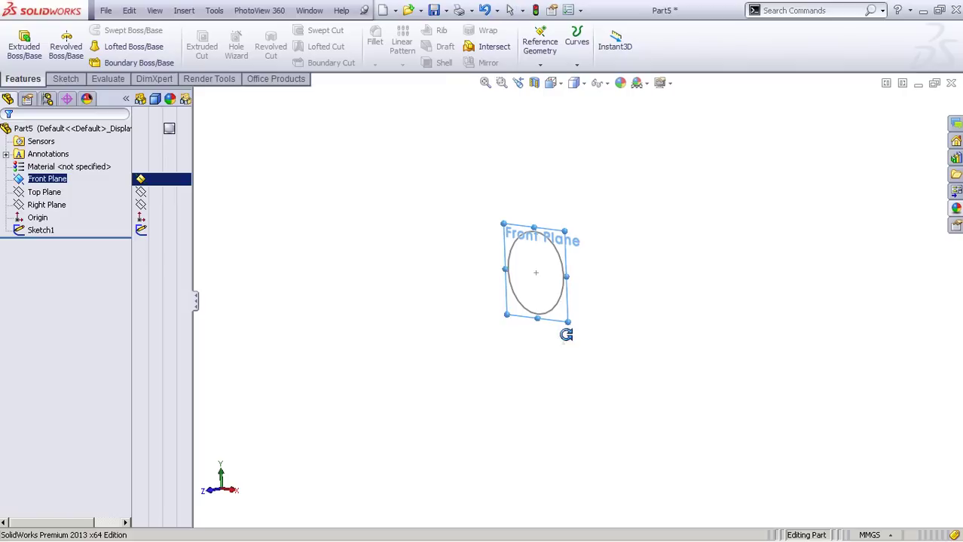
key("Escape")
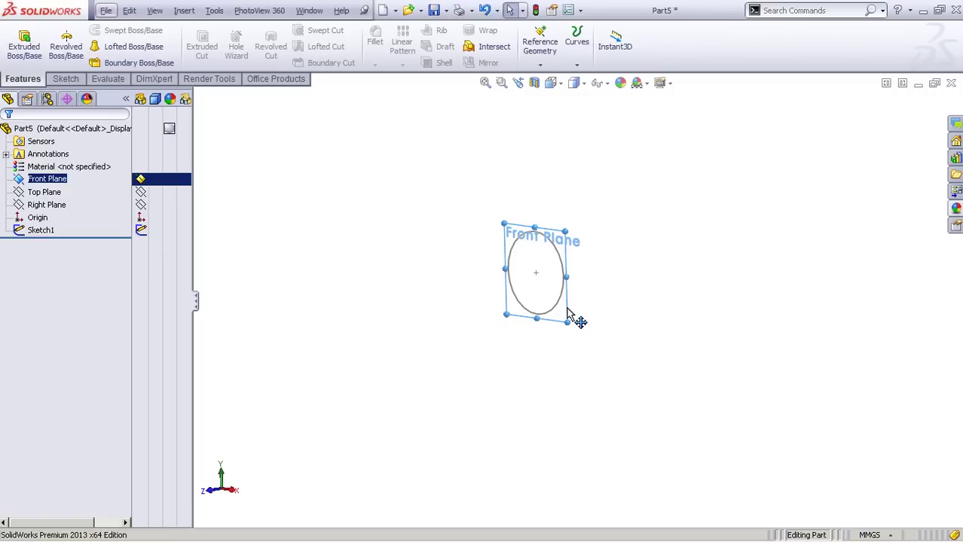
left_click_drag(573, 326, 571, 332)
key("Escape")
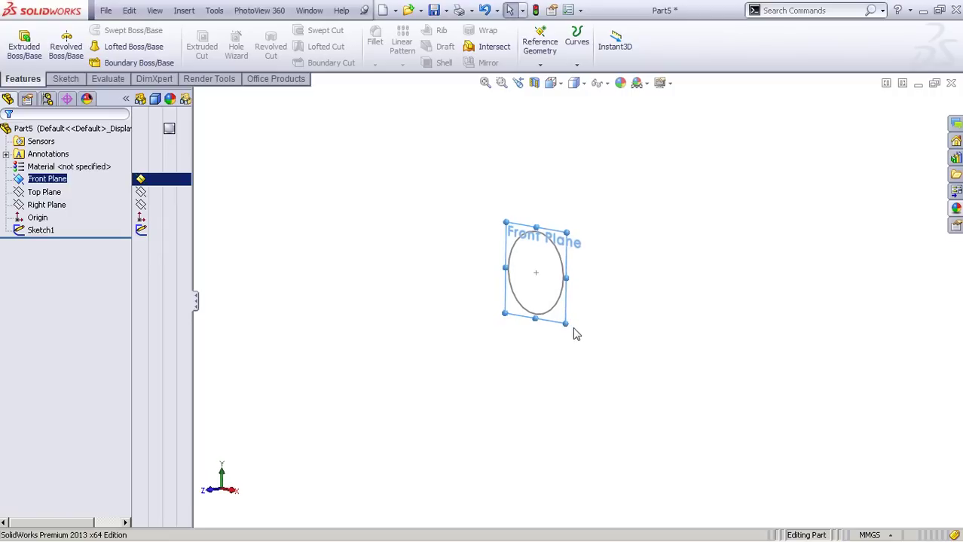
middle_click_drag(574, 329, 574, 326)
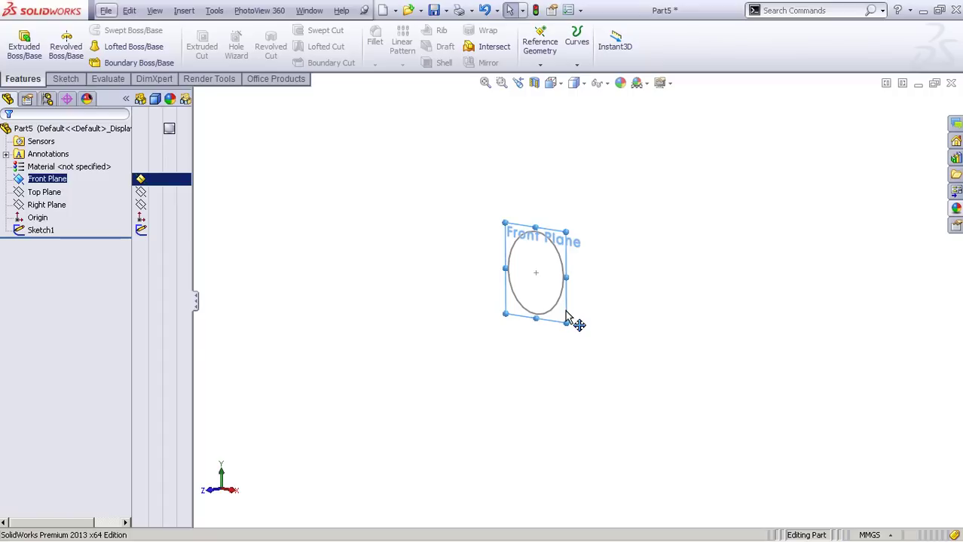
left_click_drag(571, 320, 521, 327, "ctrl")
middle_click_drag(521, 327, 509, 346)
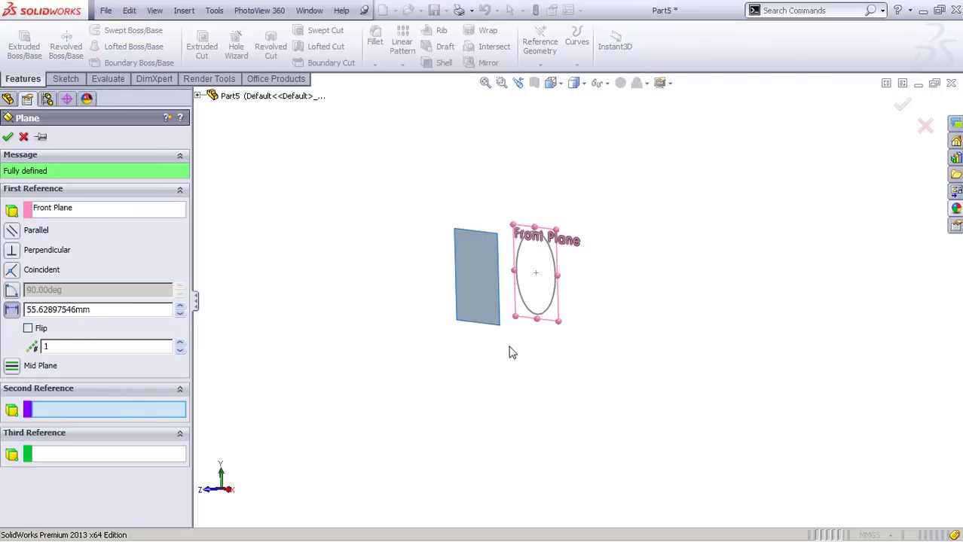
left_click_drag(106, 313, 3, 311)
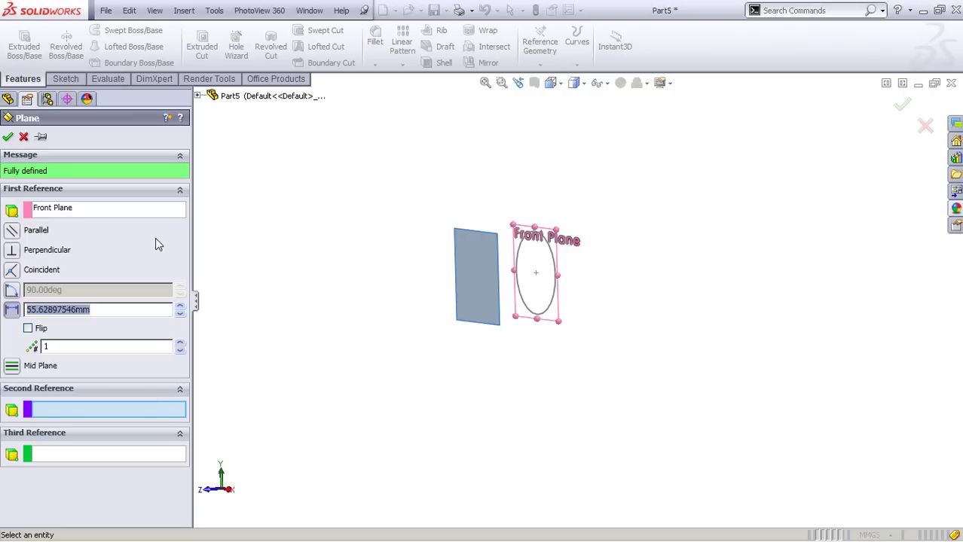
type("50")
key("Return")
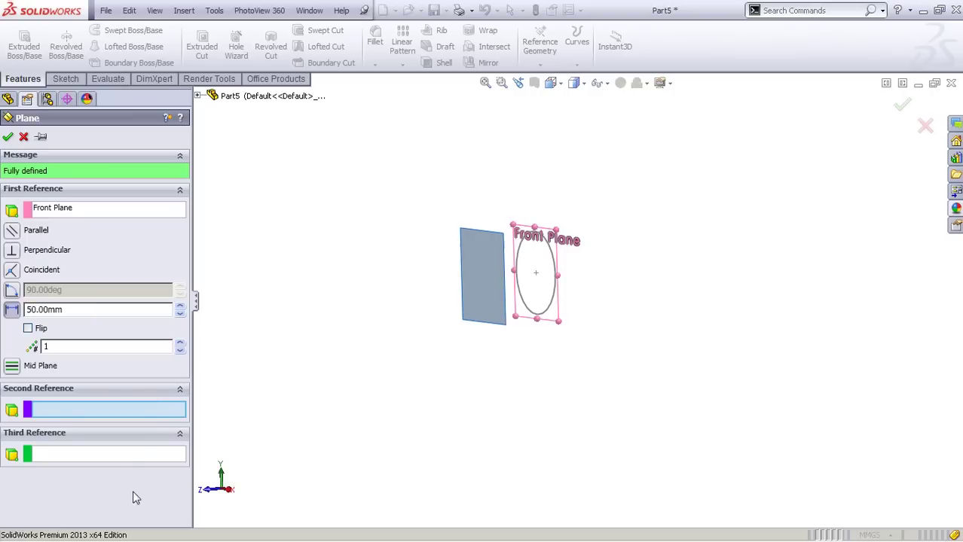
Step: Set the number of offset planes to 2 and create them
left_click(181, 343)
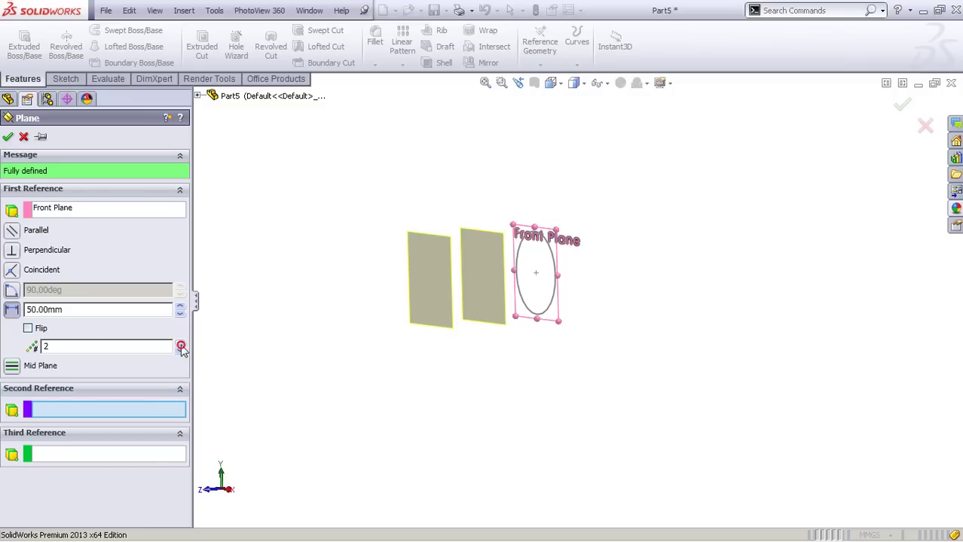
left_click(181, 343)
left_click(181, 344)
left_click(181, 351)
left_click(181, 351)
left_click(180, 351)
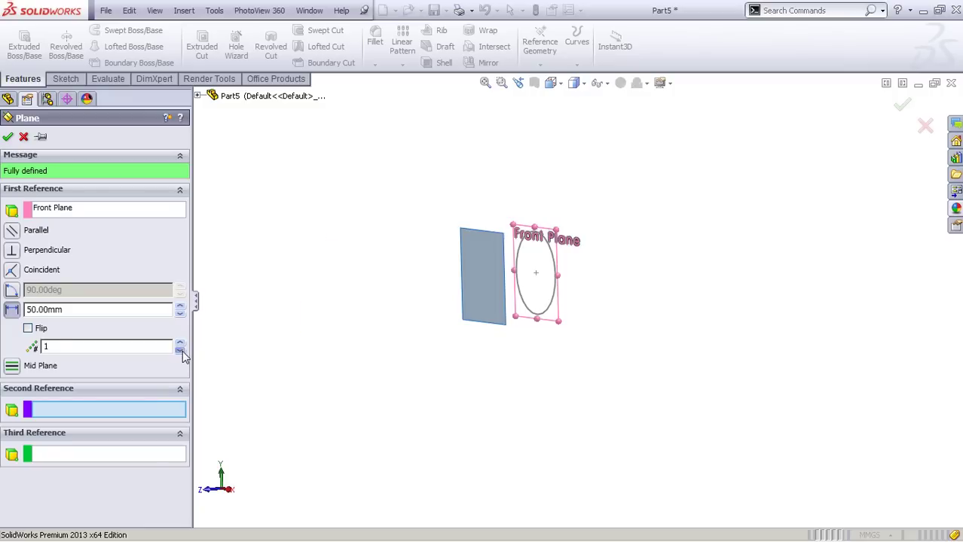
left_click(181, 344)
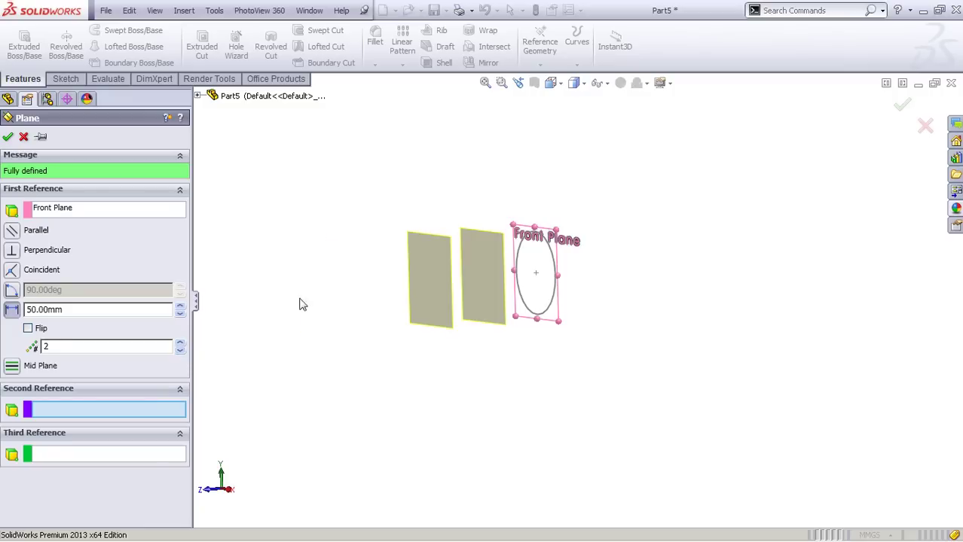
left_click(901, 106)
Step: Start a sketch on Plane2 and draw a circle about 47 mm in diameter centred on the origin
mouse_move(393, 409)
middle_mouse_down()
mouse_move(400, 389)
mouse_move(379, 355)
mouse_move(335, 344)
mouse_move(415, 344)
mouse_move(447, 355)
middle_mouse_up()
left_click(355, 338)
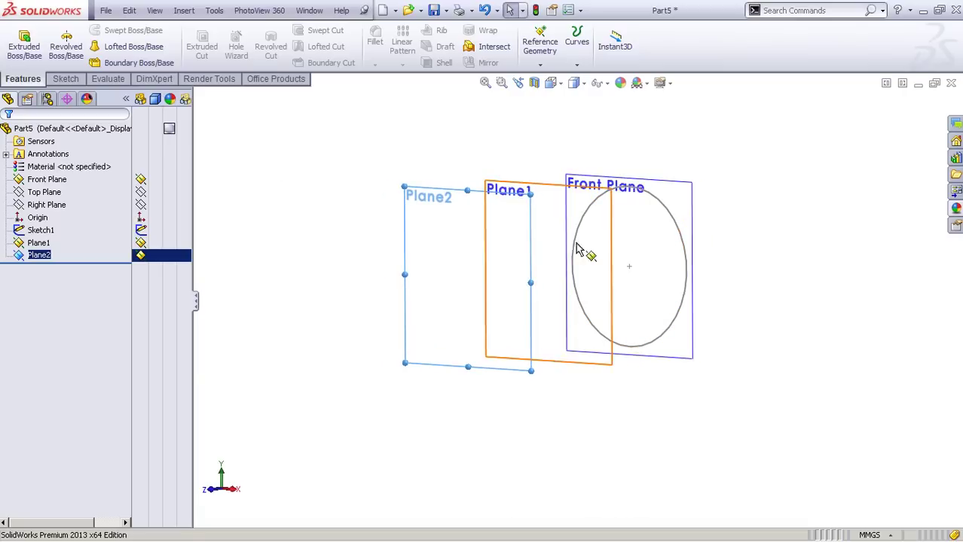
right_click(419, 281)
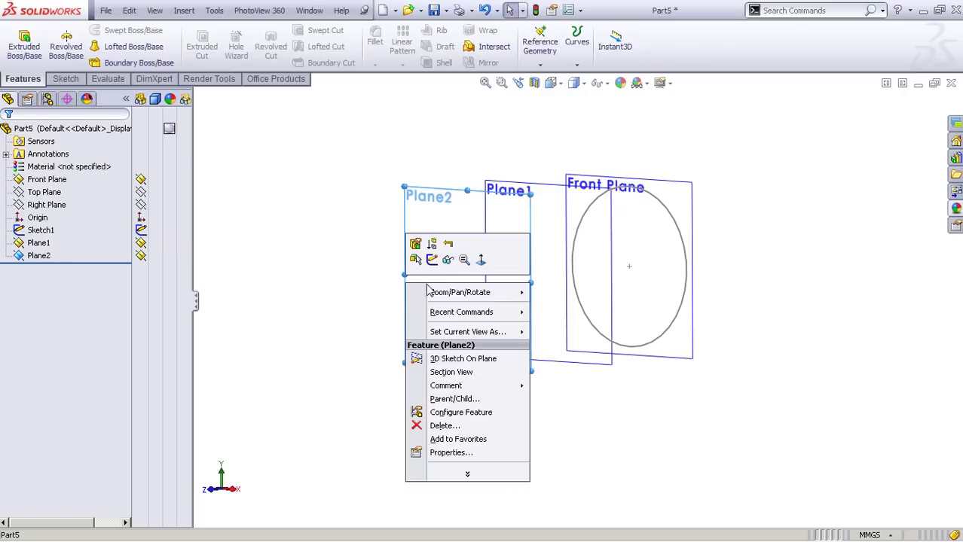
left_click(429, 256)
key("s")
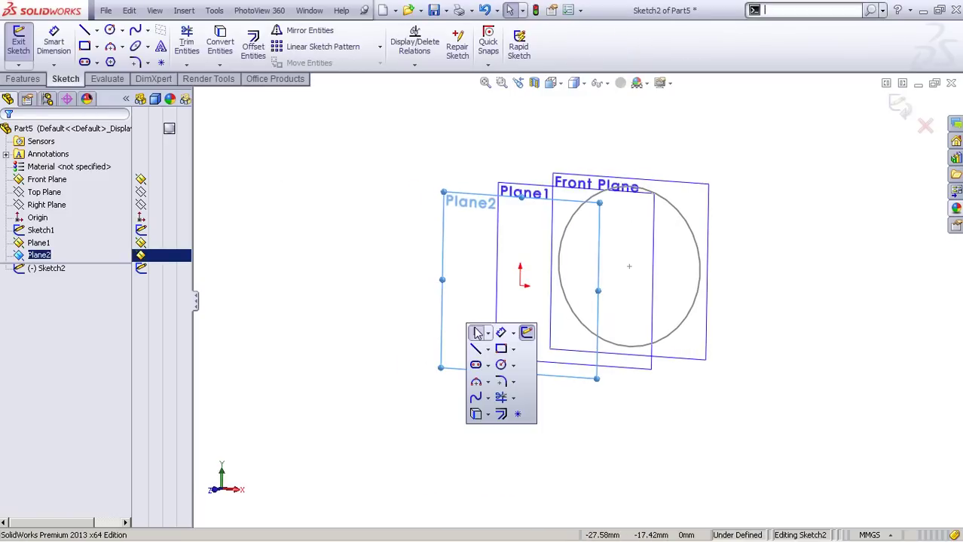
left_click(501, 365)
left_click(520, 285)
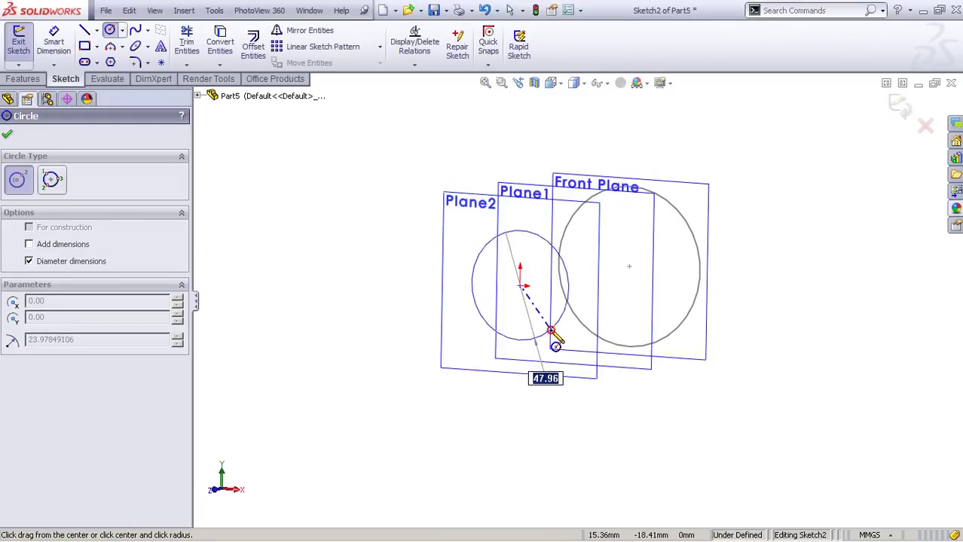
left_click(558, 316)
Step: Dimension the Plane2 circle to a diameter of 70 mm and close the sketch
key("s")
left_click(570, 348)
left_click(553, 319)
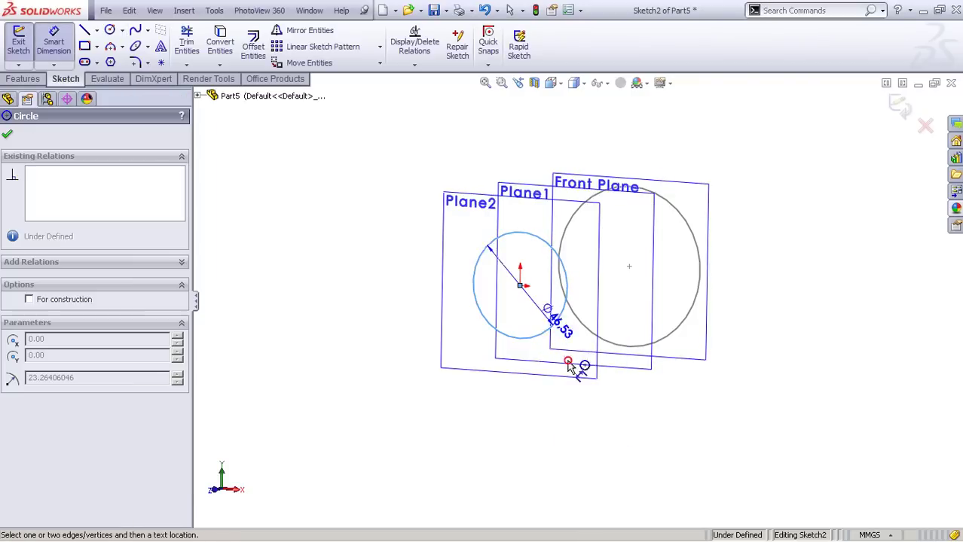
left_click(574, 410)
type("70")
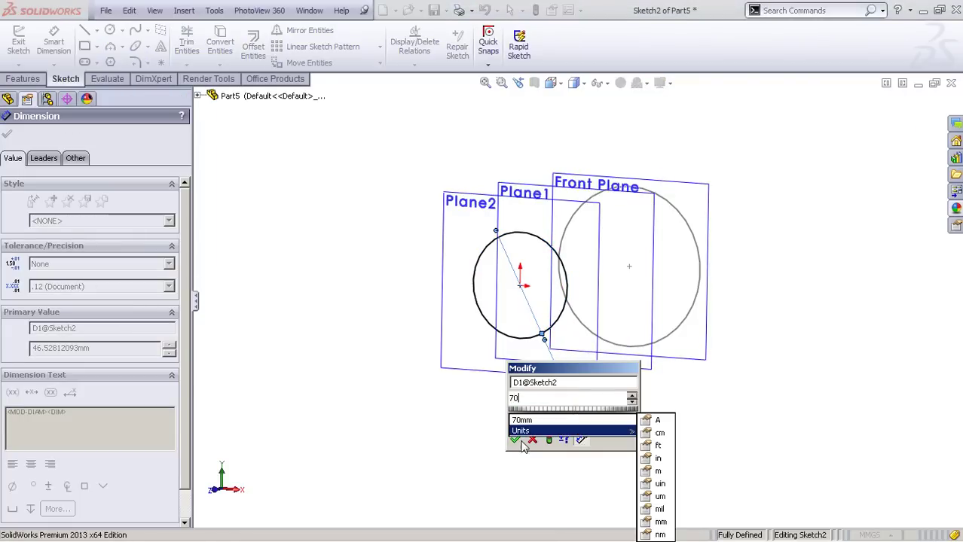
left_click(516, 440)
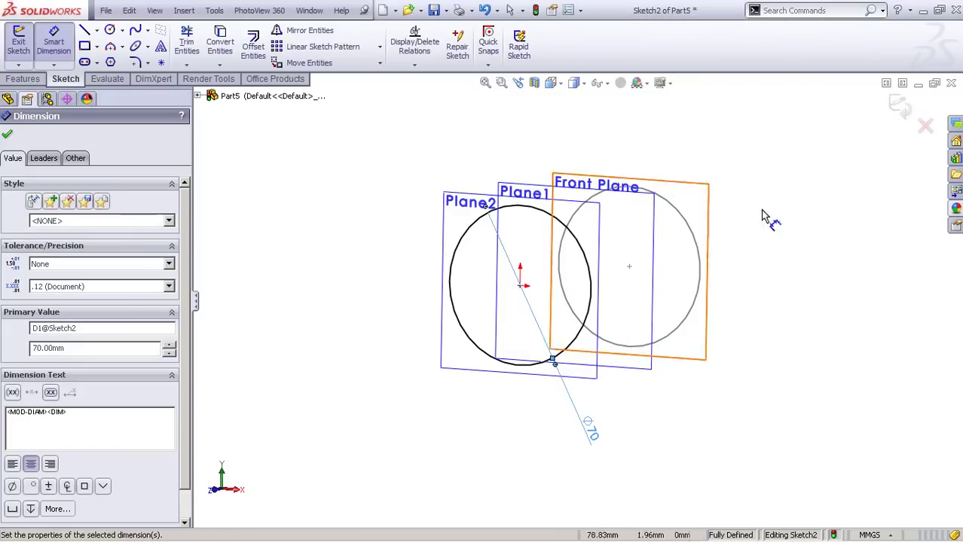
left_click(901, 107)
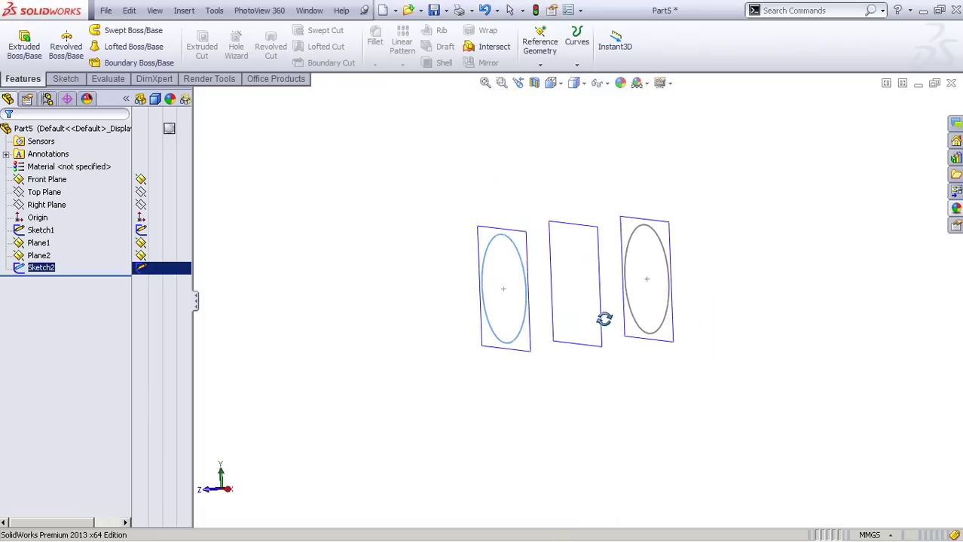
Step: Start a sketch on Plane1 and draw a circle about 40 mm in diameter centred on the origin
left_click(582, 299)
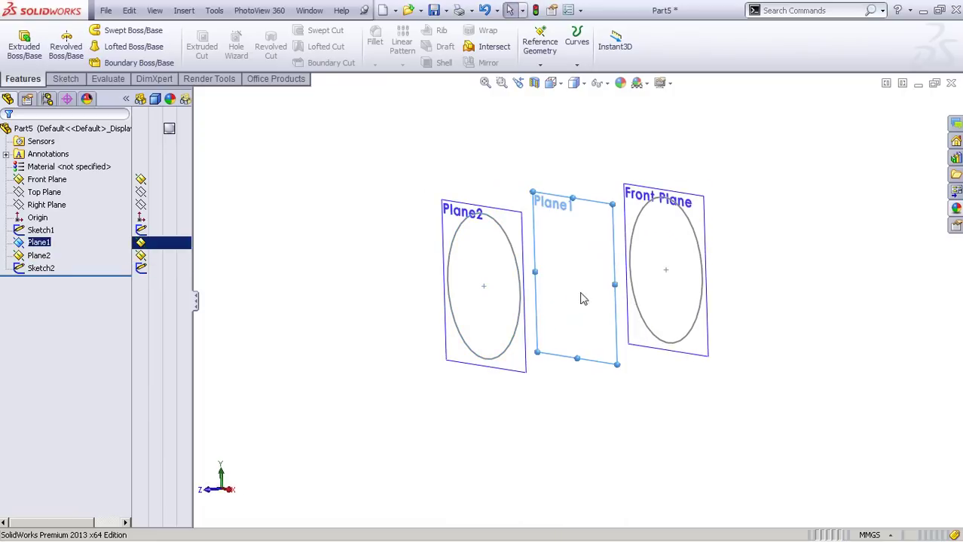
left_click(637, 258)
key("s")
left_click(622, 362)
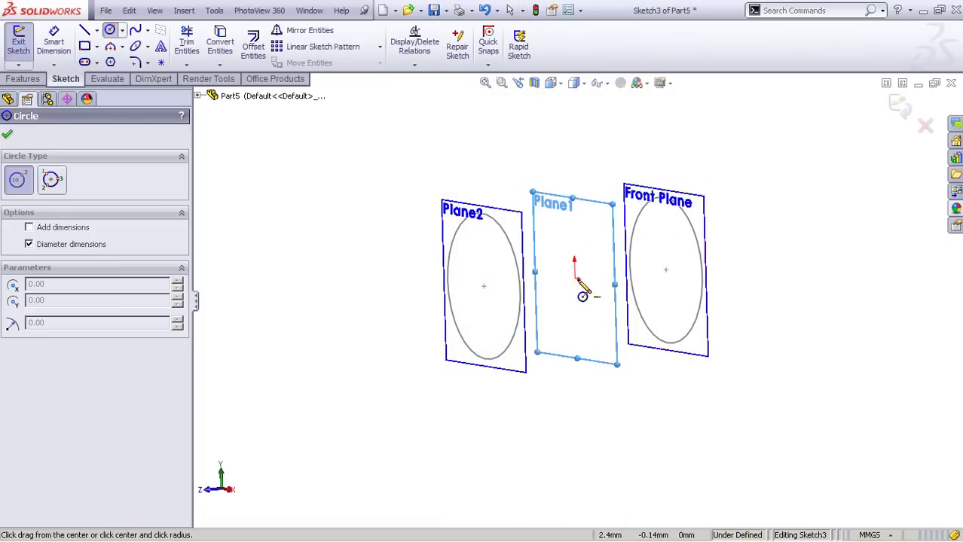
left_click(575, 279)
left_click(587, 317)
Step: Dimension the Plane1 circle to a diameter of 40 mm and close the sketch
key("s")
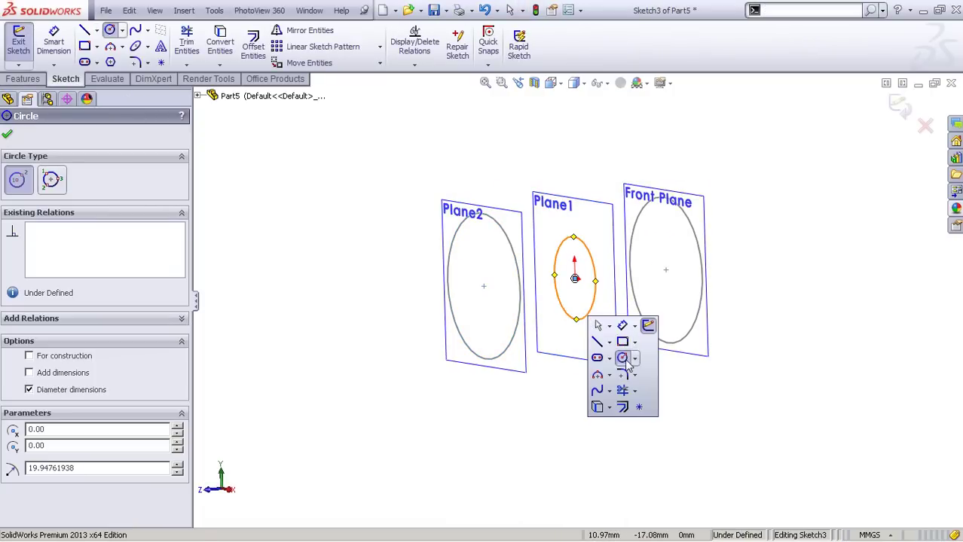
left_click(622, 325)
left_click(592, 310)
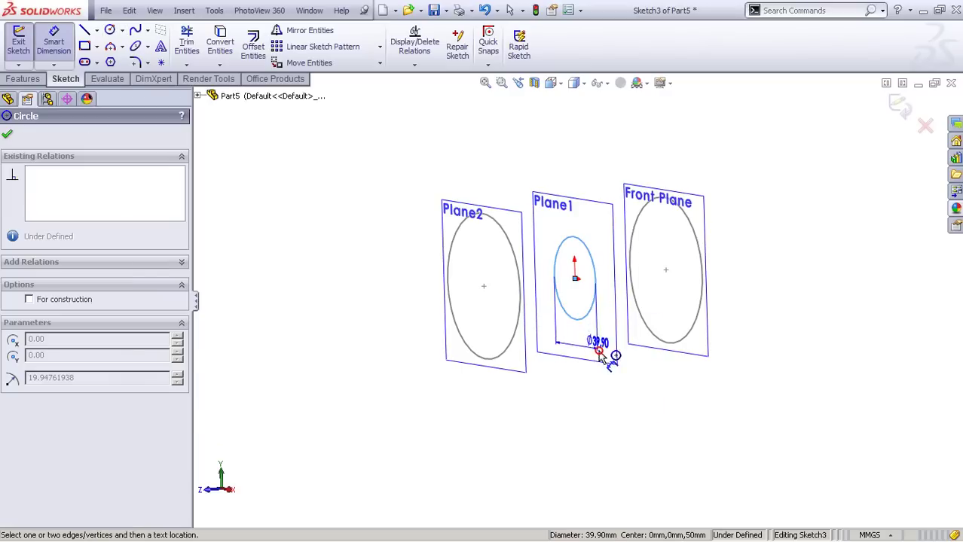
left_click(608, 390)
type("40")
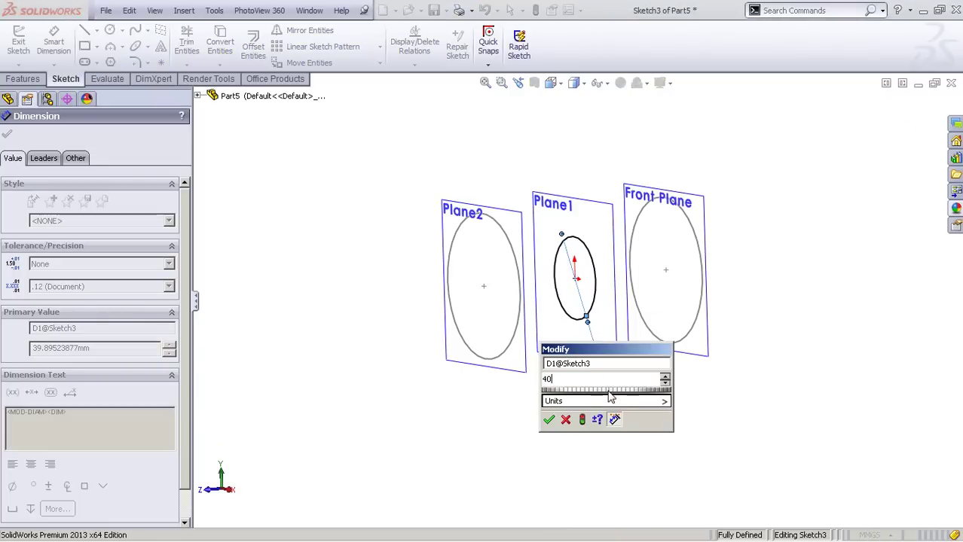
left_click(549, 420)
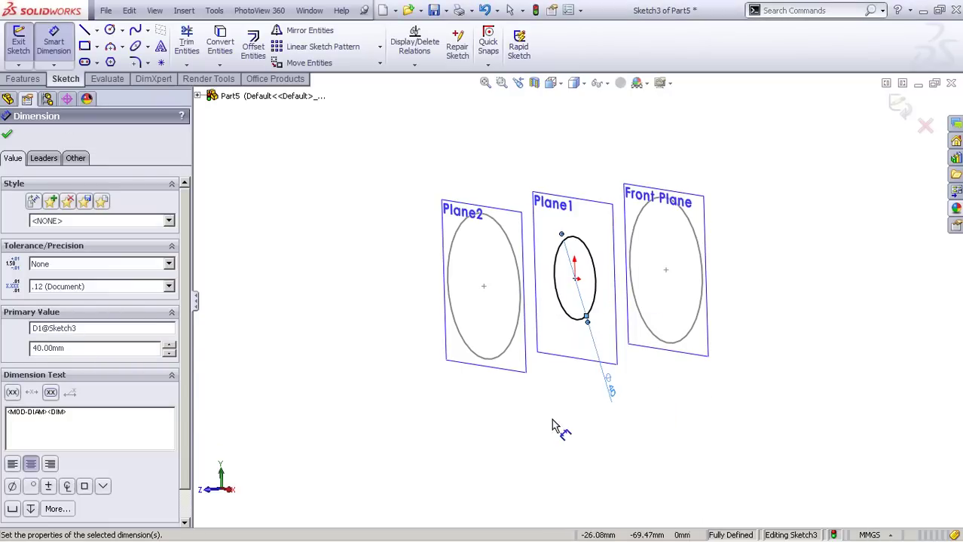
left_click(900, 110)
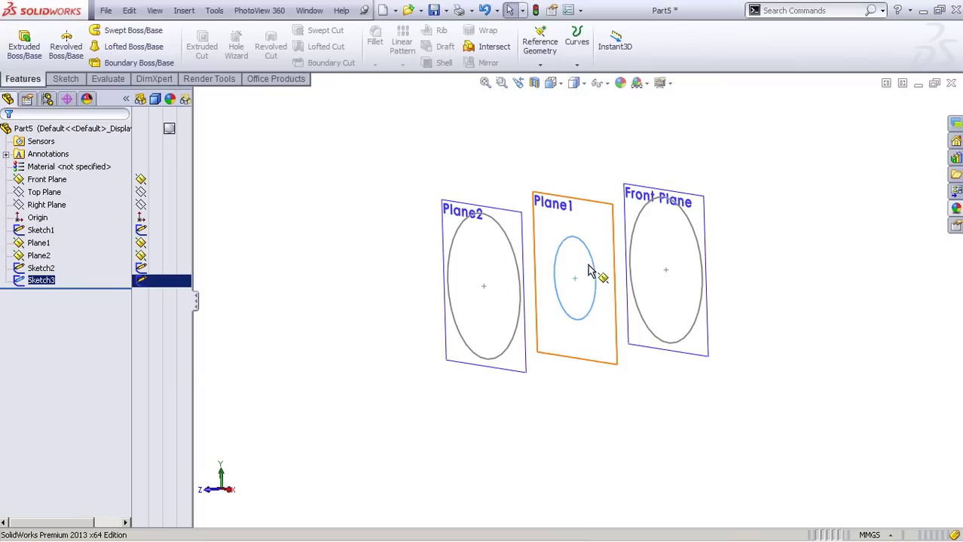
Step: Start a lofted boss through the circles on the Front Plane, Plane1 and Plane2, in that order
left_click(125, 49)
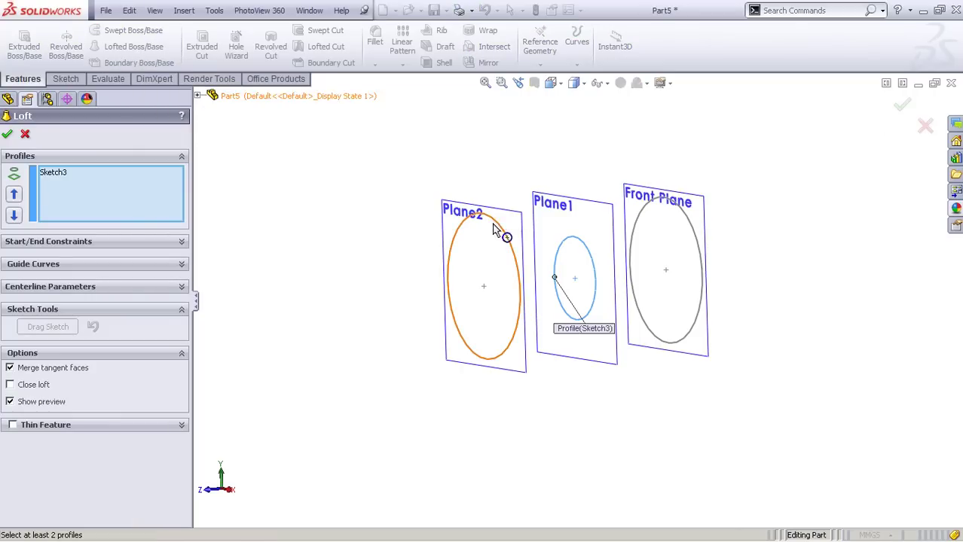
left_click(592, 272)
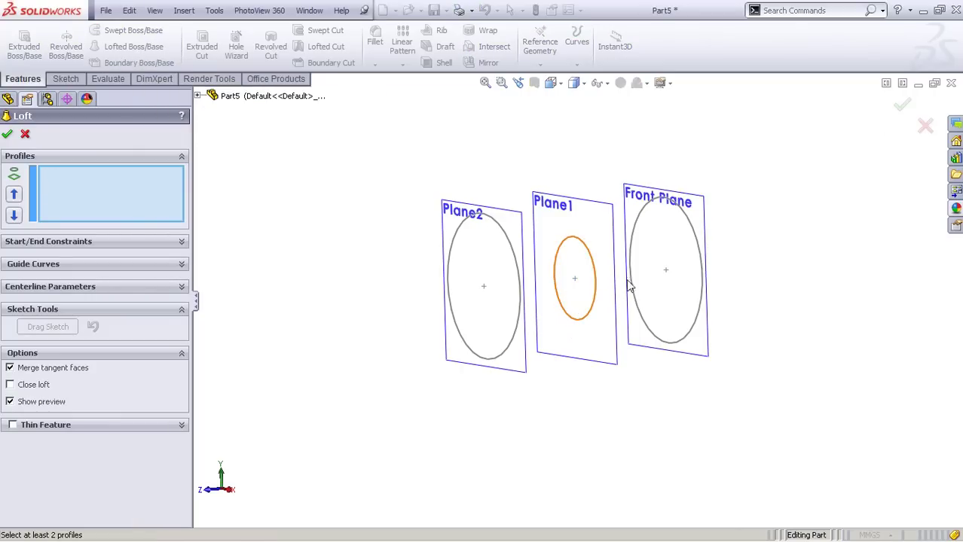
left_click(699, 237)
left_click(587, 273)
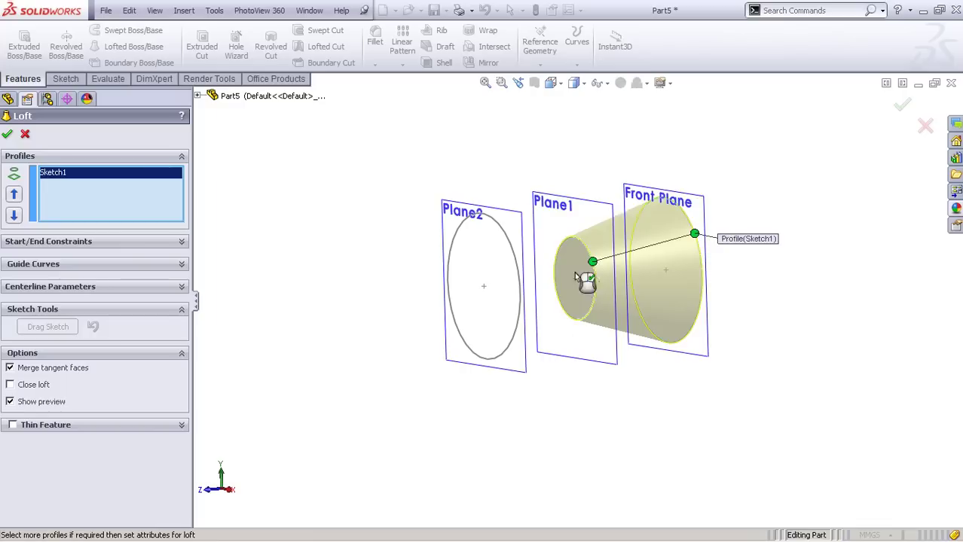
left_click(517, 273)
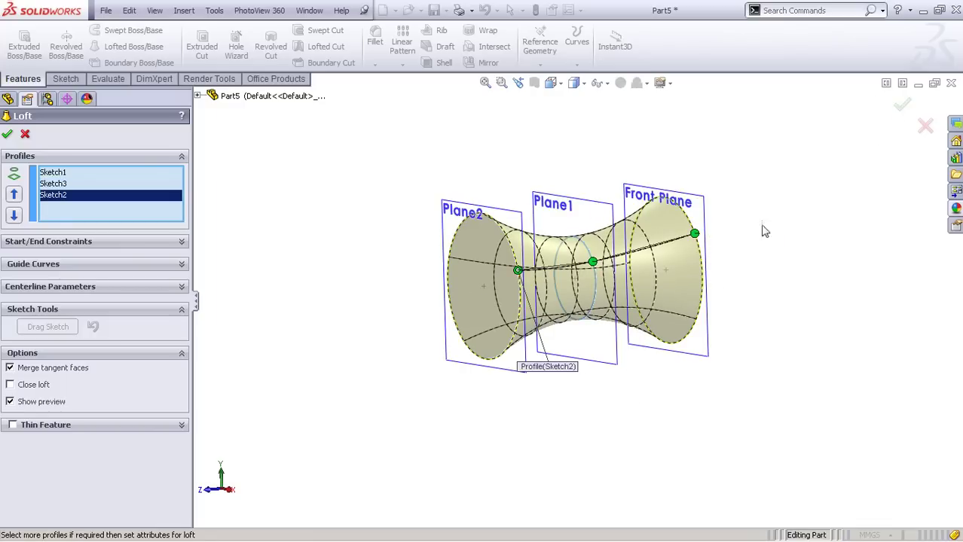
Step: Adjust the loft connector points on the Plane1 and Front Plane circles and create the loft
middle_click_drag(762, 230, 751, 202)
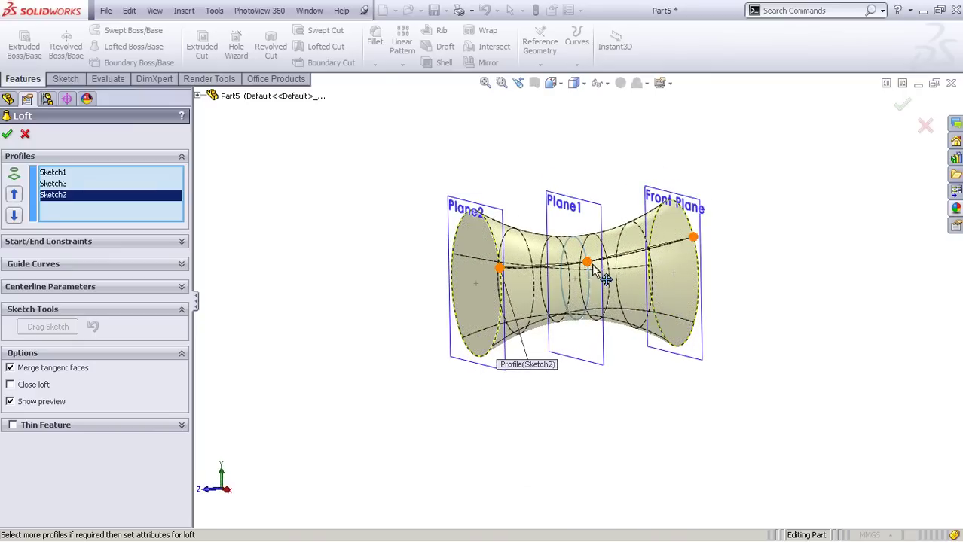
left_click_drag(589, 263, 590, 267)
left_click_drag(692, 237, 694, 249)
key("Return")
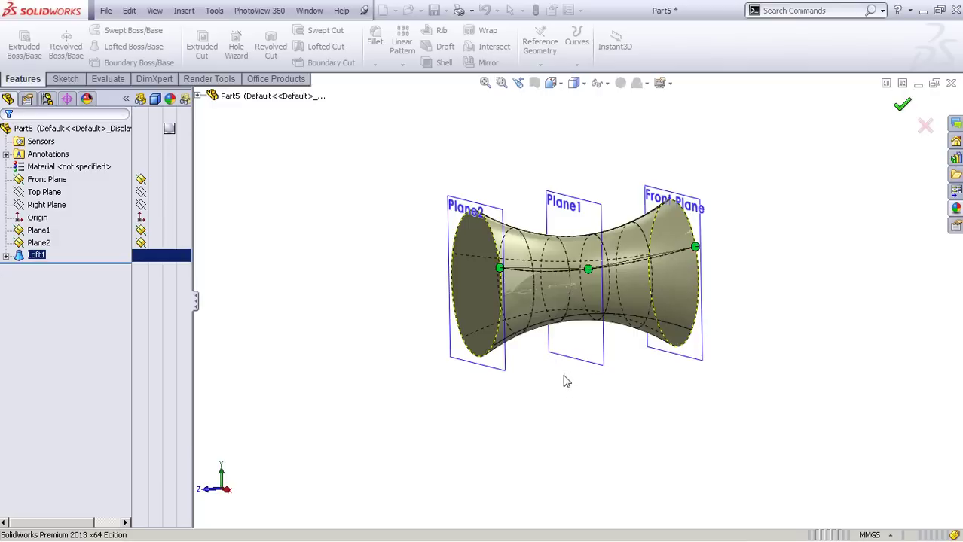
middle_click_drag(565, 380, 563, 415)
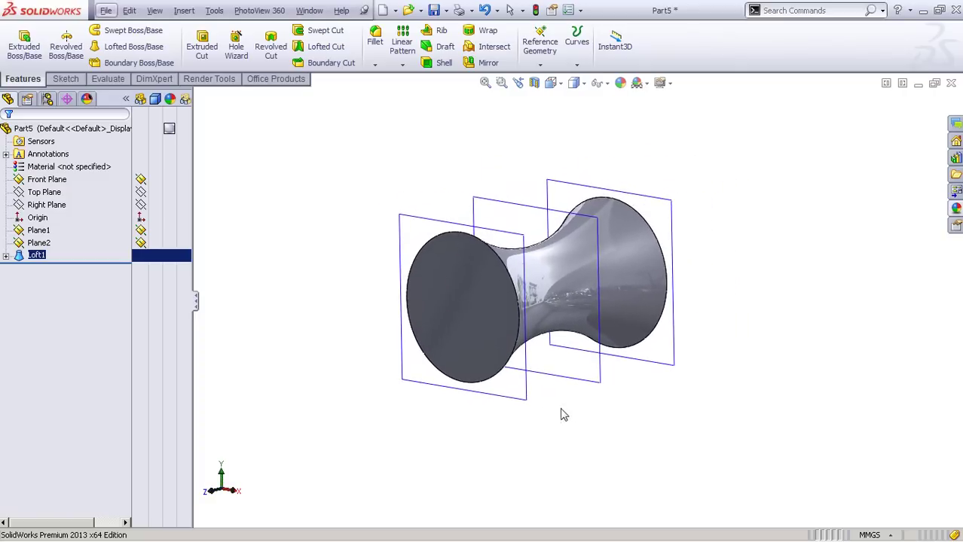
Step: Sketch a vertical line on Plane2 from the origin up past the edge of the end face, and close the sketch
left_click(507, 397)
left_click(559, 346)
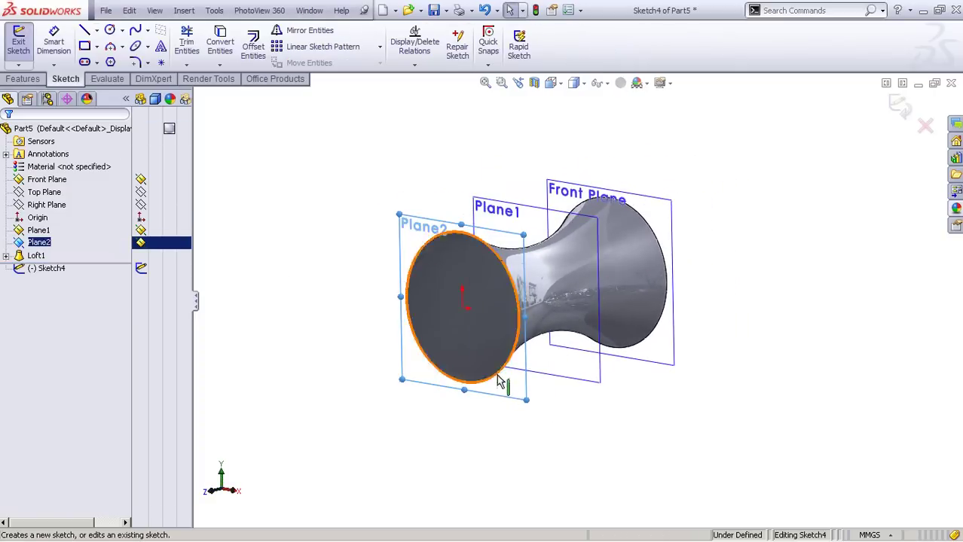
key("s")
left_click(468, 358)
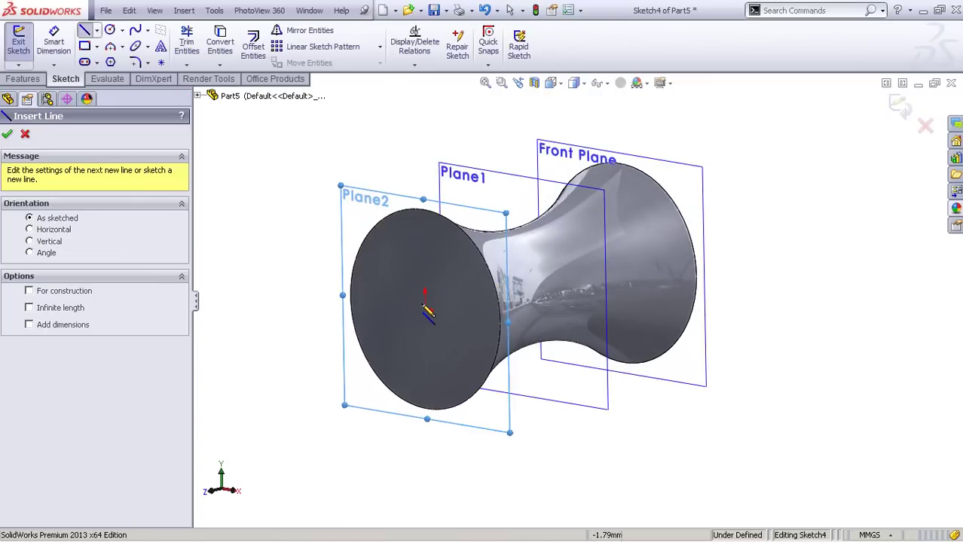
left_click(426, 311)
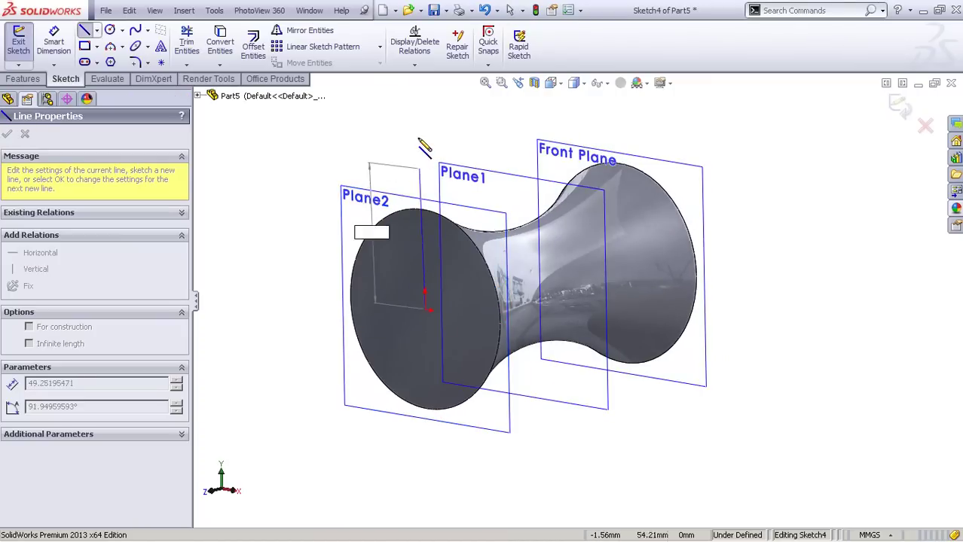
double_click(422, 97)
key("Escape")
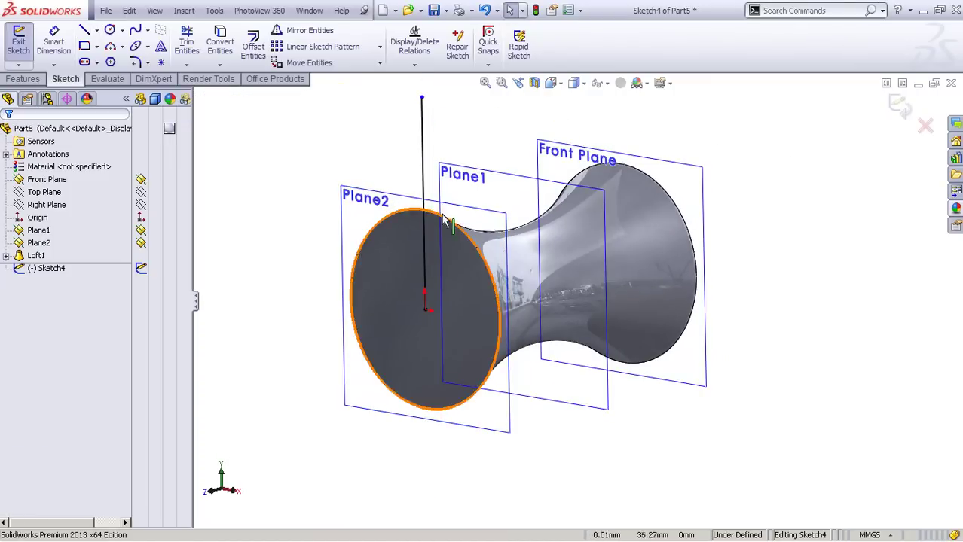
middle_click_drag(579, 339, 532, 355)
key("s")
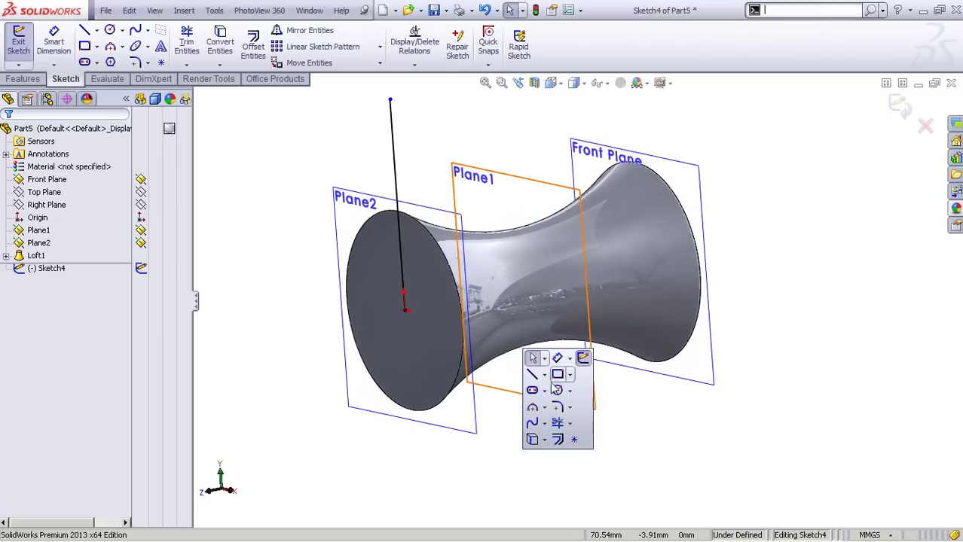
left_click(536, 365)
left_click(899, 106)
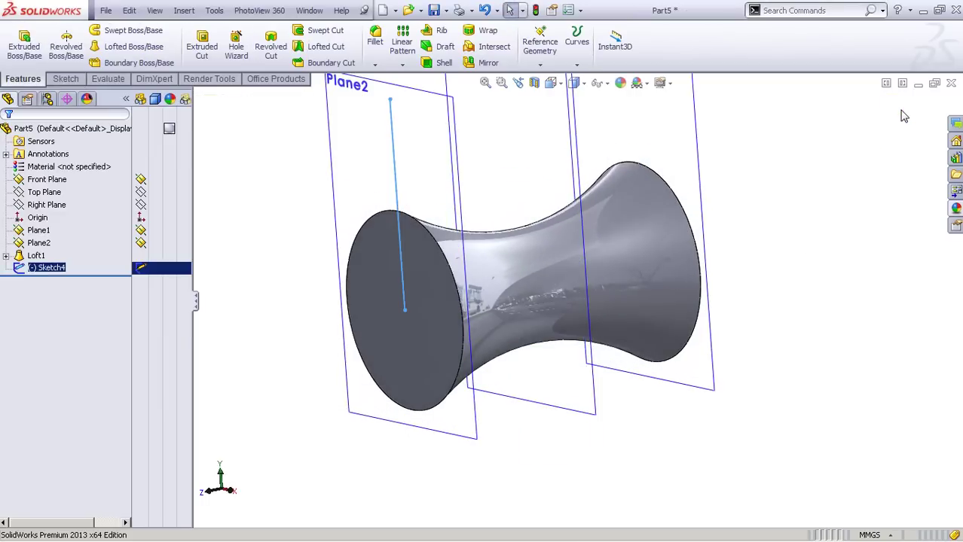
Step: On the Top Plane, sketch a line about 100 mm long from the vertical line's lower end to the origin and close the sketch
left_click(44, 192)
left_click(66, 180, "ctrl")
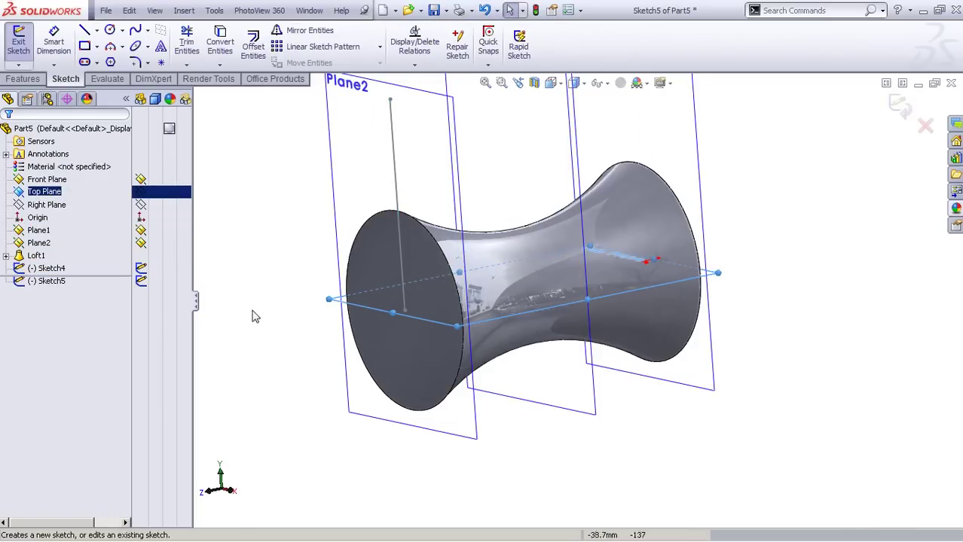
middle_click_drag(348, 323, 359, 346, "shift")
middle_click_drag(369, 339, 376, 353)
key("s")
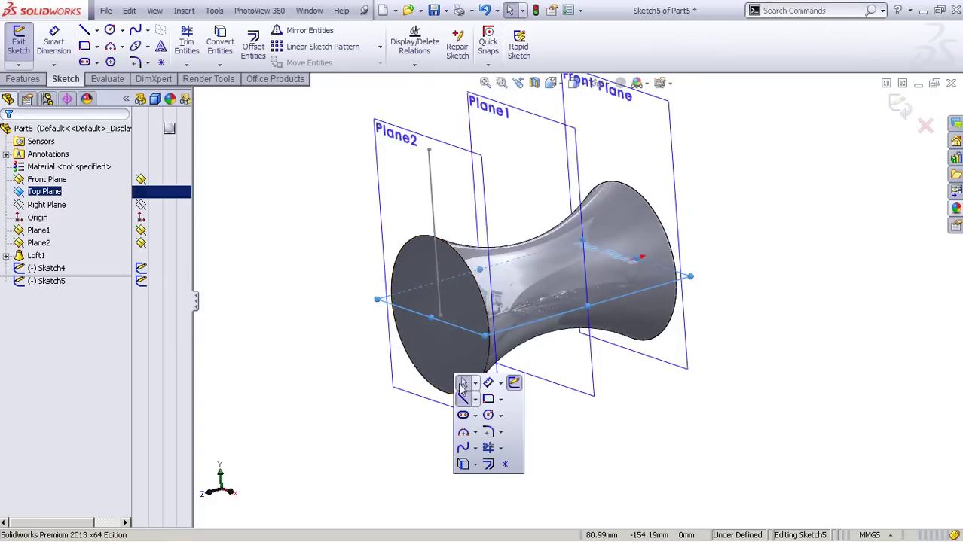
left_click(465, 383)
left_click(441, 316)
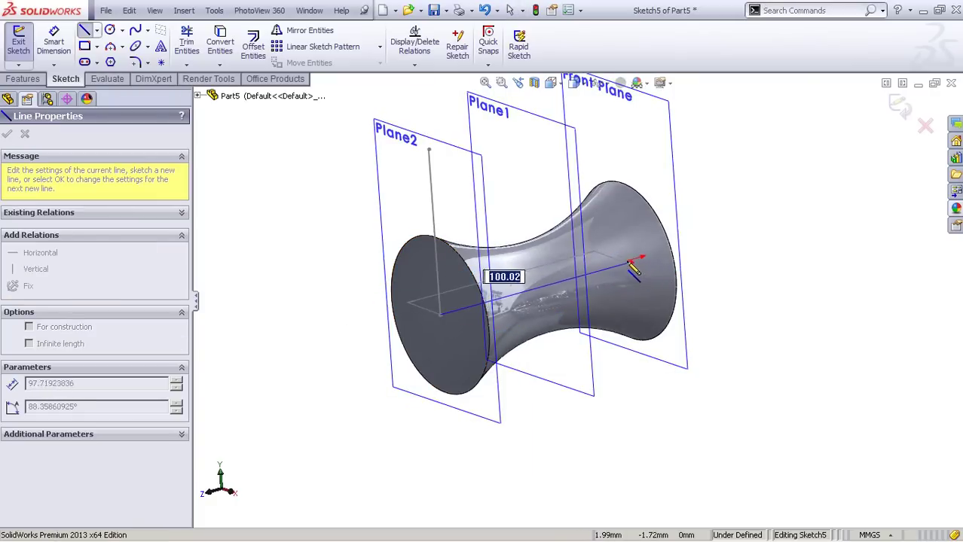
left_click(627, 260)
key("Escape")
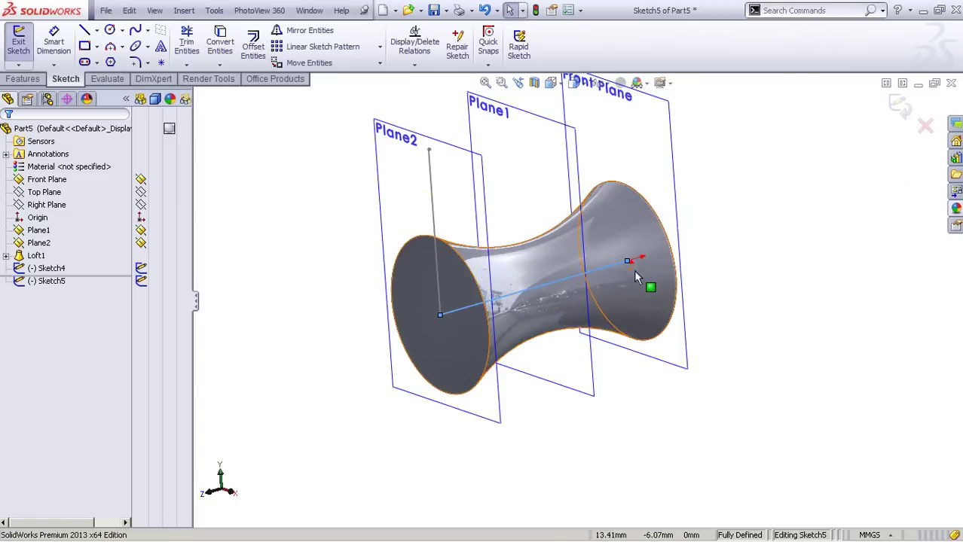
left_click(899, 105)
Step: Start a swept surface with the vertical line as profile and the line along the loft's axis as path
mouse_move(701, 286)
middle_mouse_down()
mouse_move(712, 312)
mouse_move(729, 312)
mouse_move(688, 376)
middle_mouse_up()
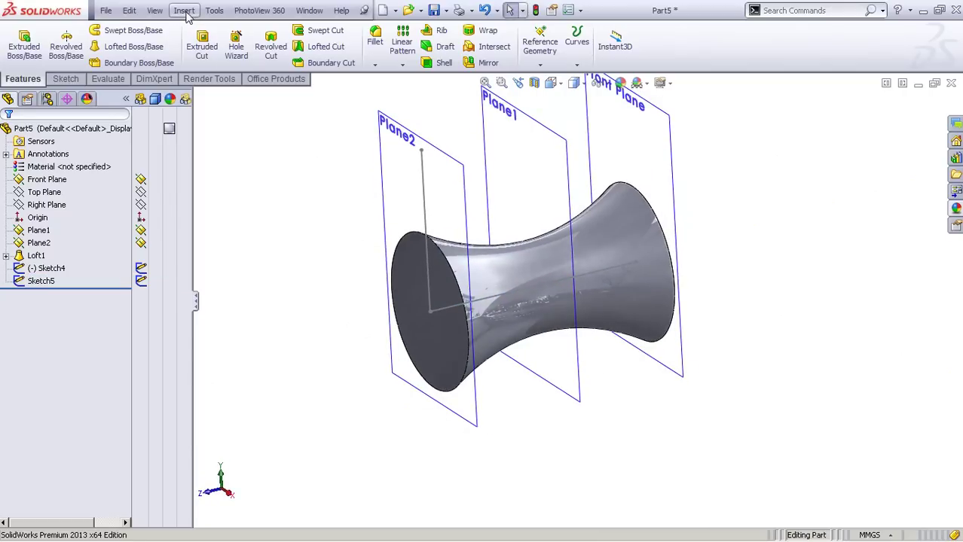
left_click(185, 12)
mouse_move(210, 125)
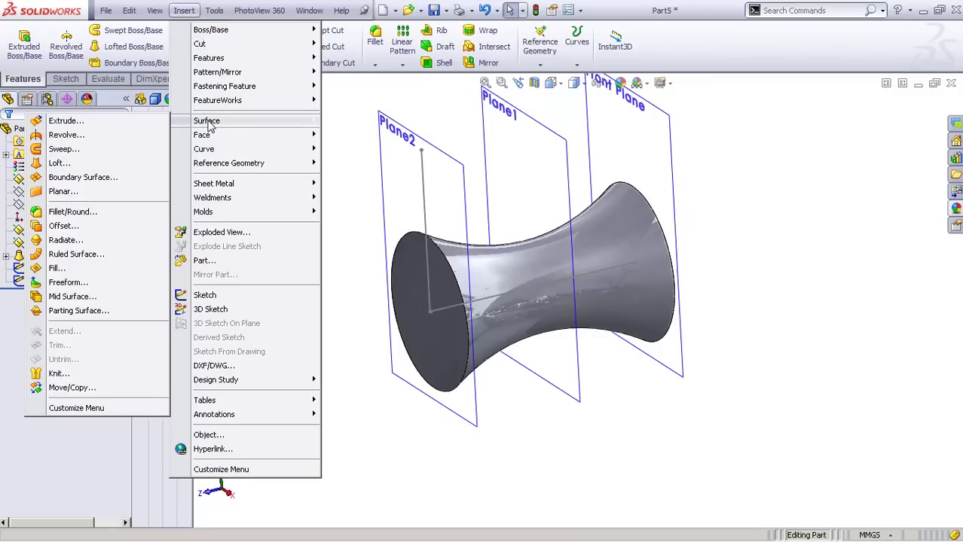
left_click(137, 154)
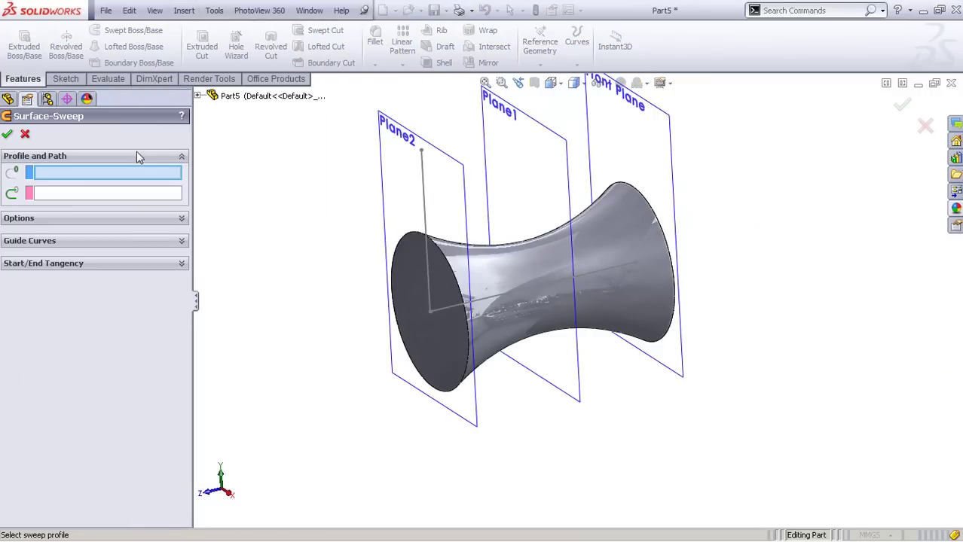
left_click(424, 191)
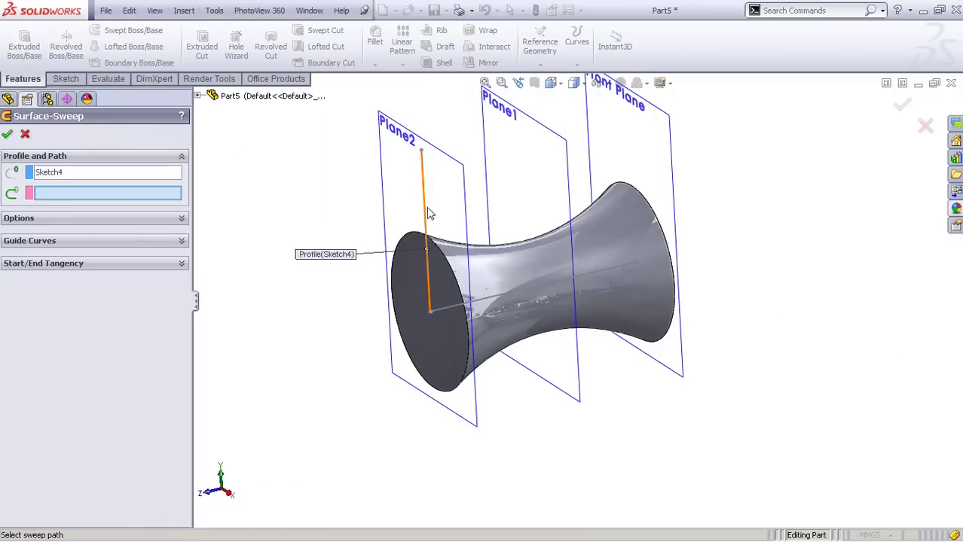
left_click(446, 307)
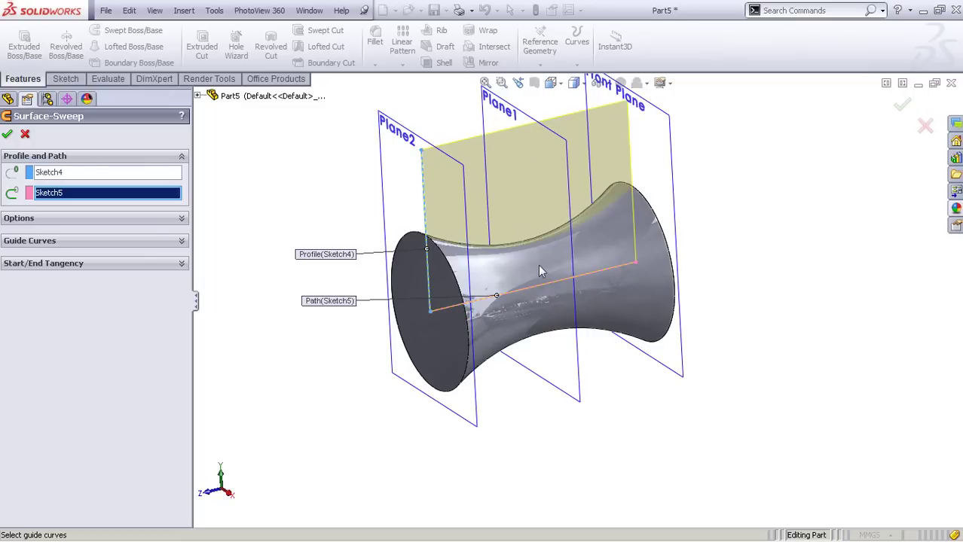
Step: Set the swept surface's orientation/twist type to Twist Along Path
left_click(181, 242)
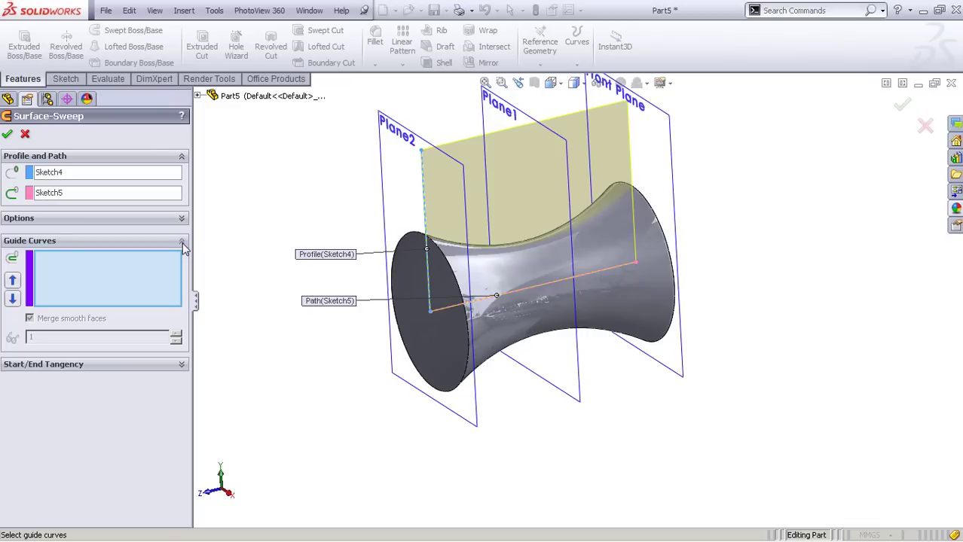
left_click(181, 242)
left_click(182, 219)
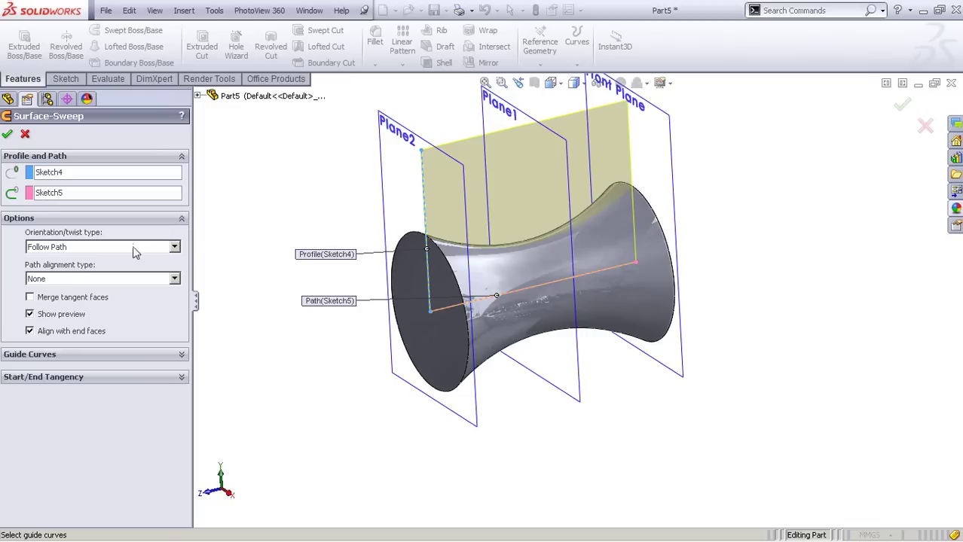
left_click(174, 249)
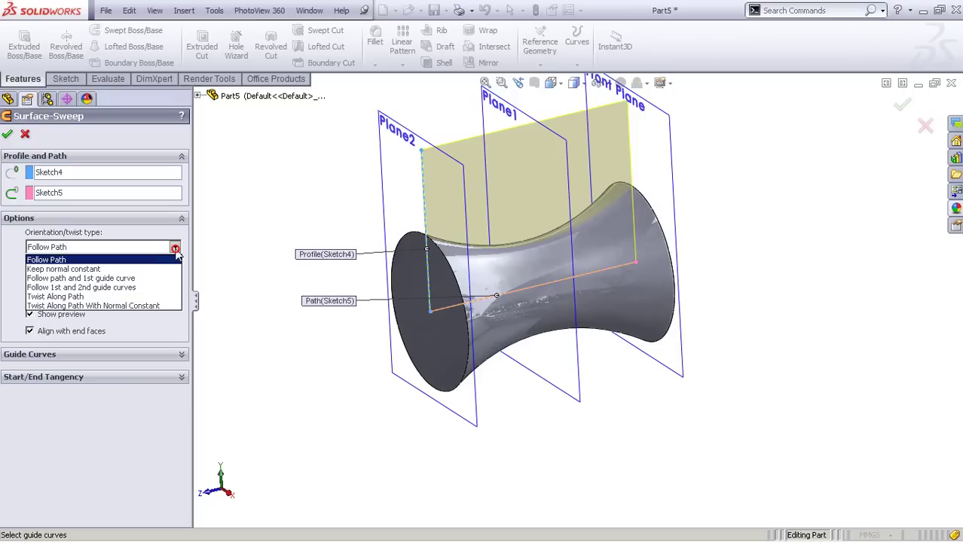
left_click(153, 298)
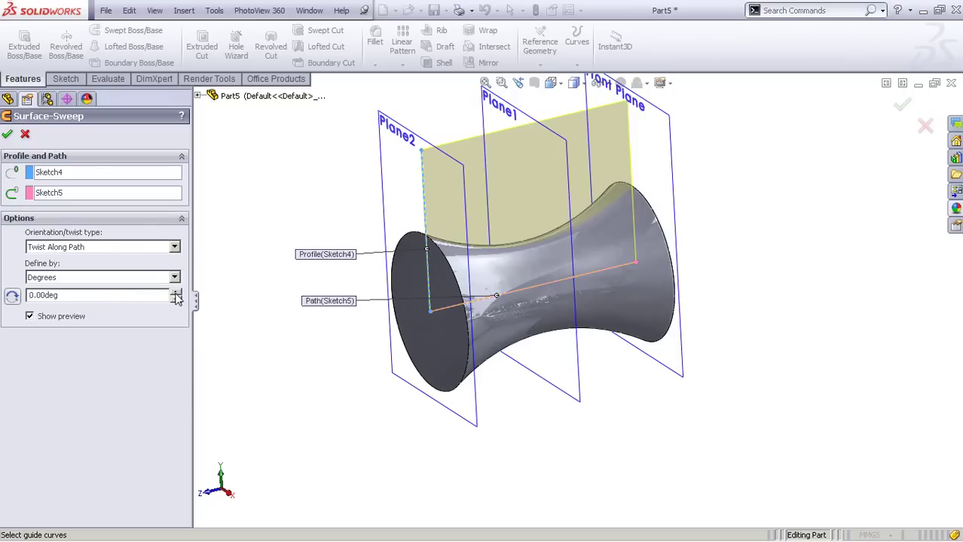
Step: Increase the sweep's twist angle stepwise to 49 degrees
left_click(177, 293)
left_click(176, 293)
left_click(176, 293)
left_click(177, 293)
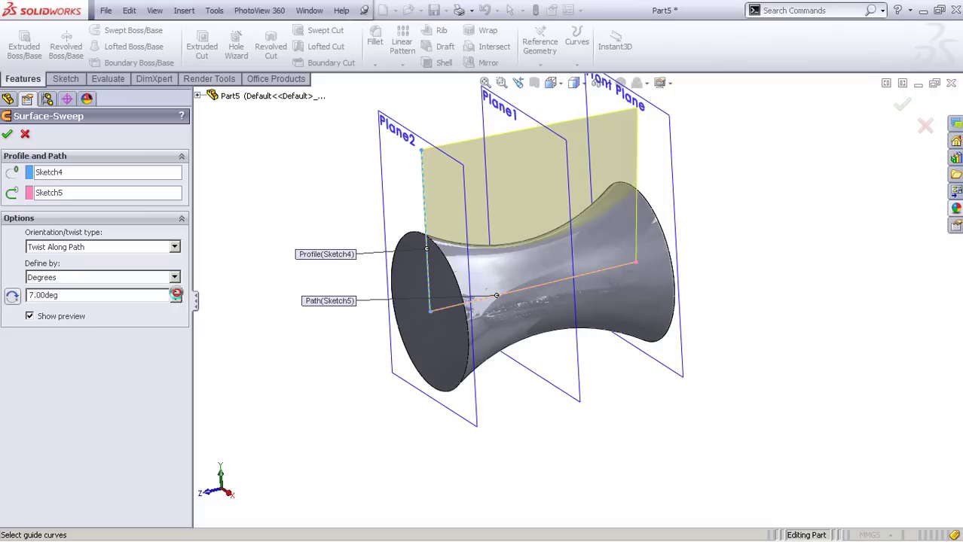
left_click(177, 293)
left_click(176, 293)
left_click(176, 293)
left_click(176, 293)
left_click_drag(176, 294, 176, 294)
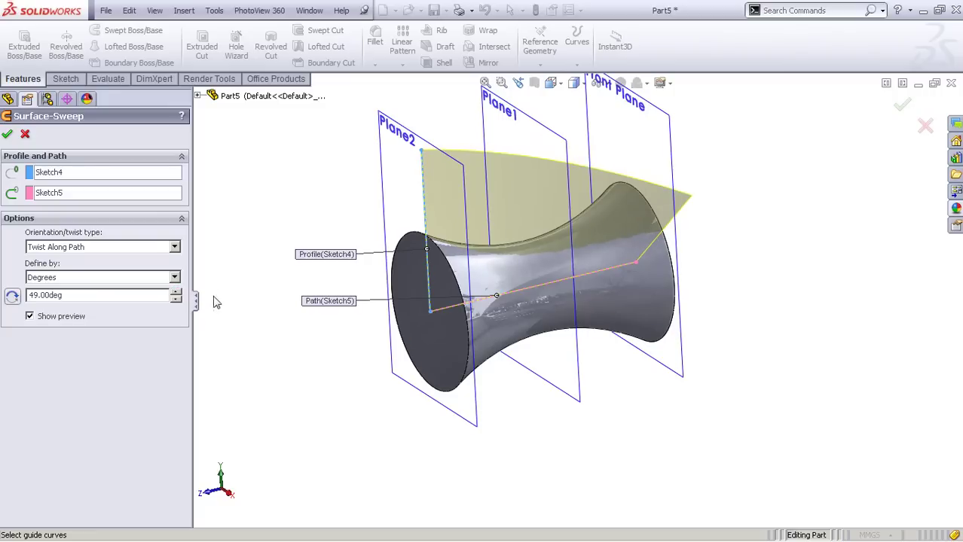
Step: Define the sweep's twist in turns, raise it stepwise to 10.13611111, and create the swept surface
left_click(174, 278)
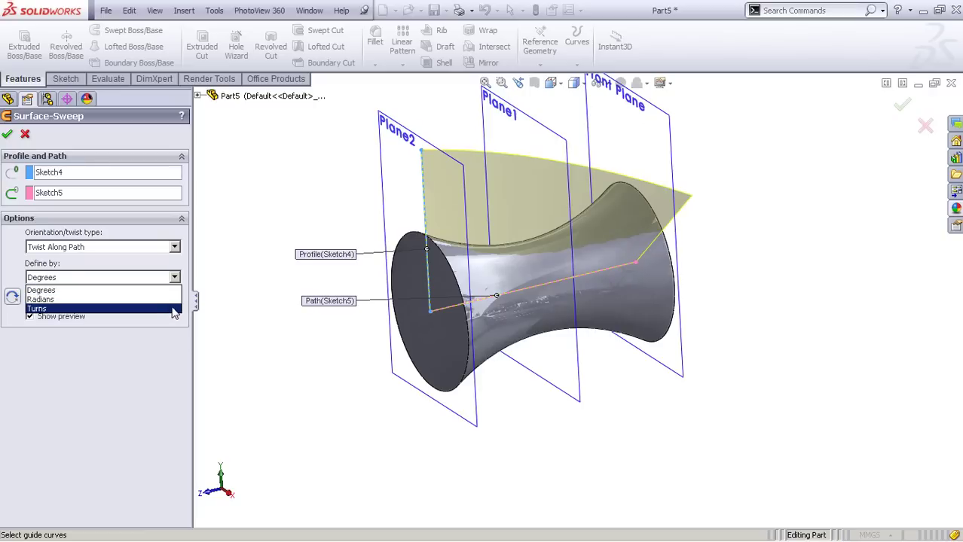
left_click(173, 309)
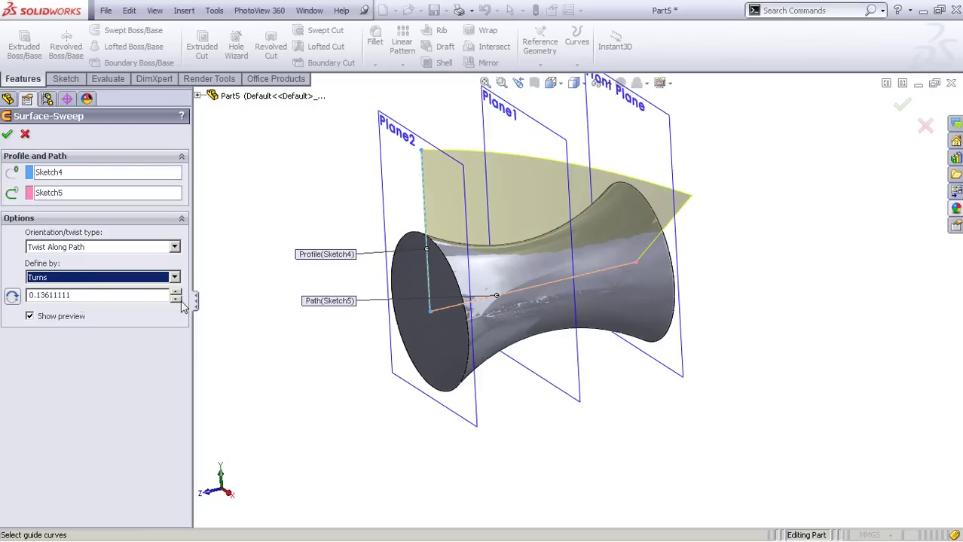
left_click(175, 294)
left_click(176, 294)
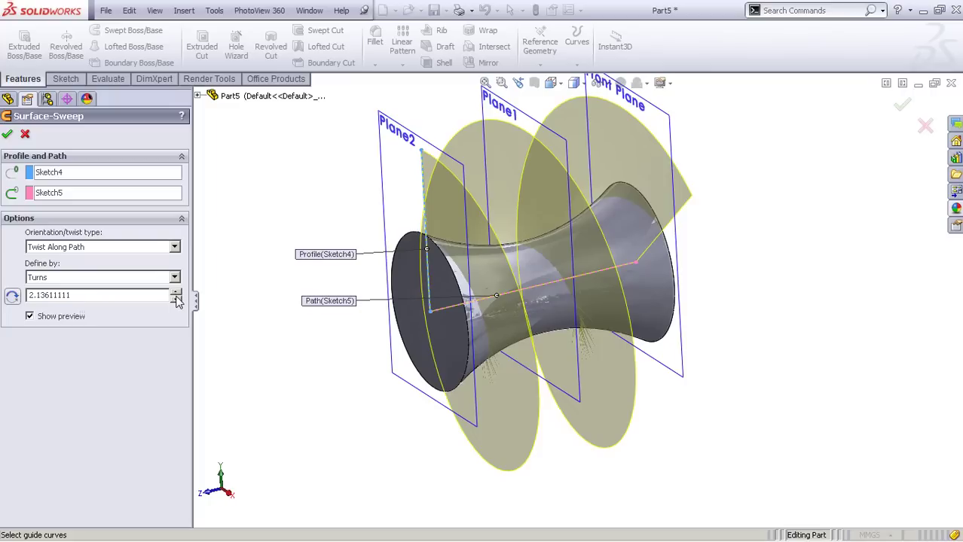
left_click(175, 294)
left_click(176, 294)
left_click(176, 294)
left_click(176, 294)
left_click(176, 294)
left_click(176, 294)
left_click(176, 294)
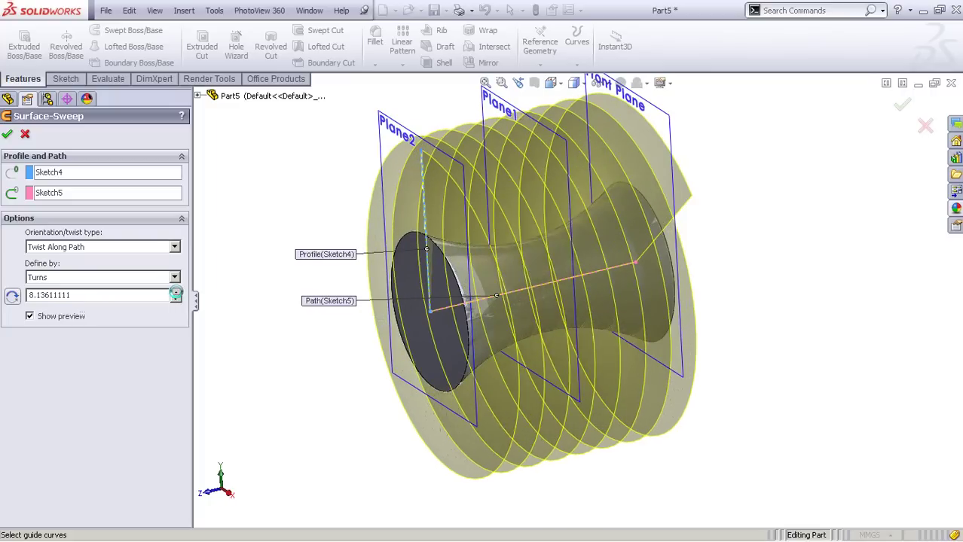
left_click(175, 294)
middle_click_drag(236, 329, 566, 252)
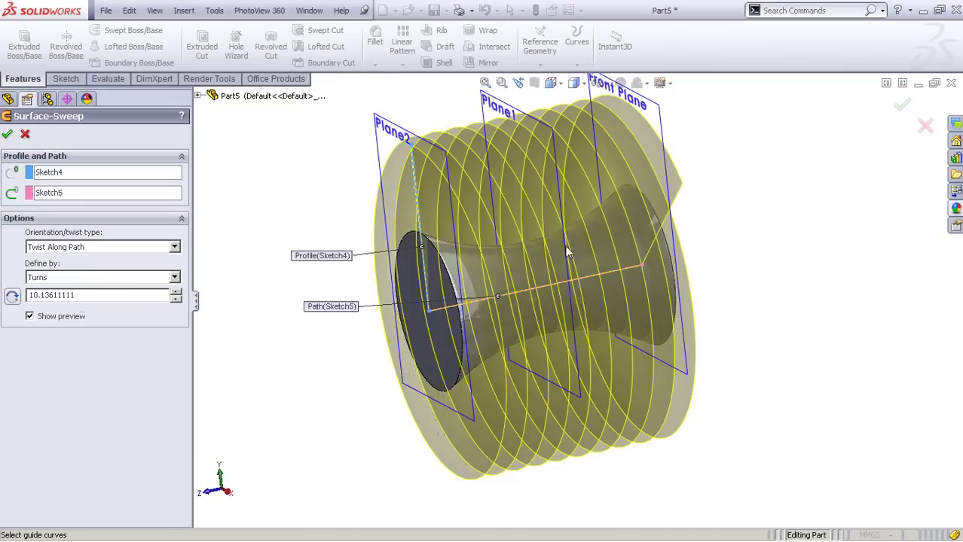
left_click(903, 107)
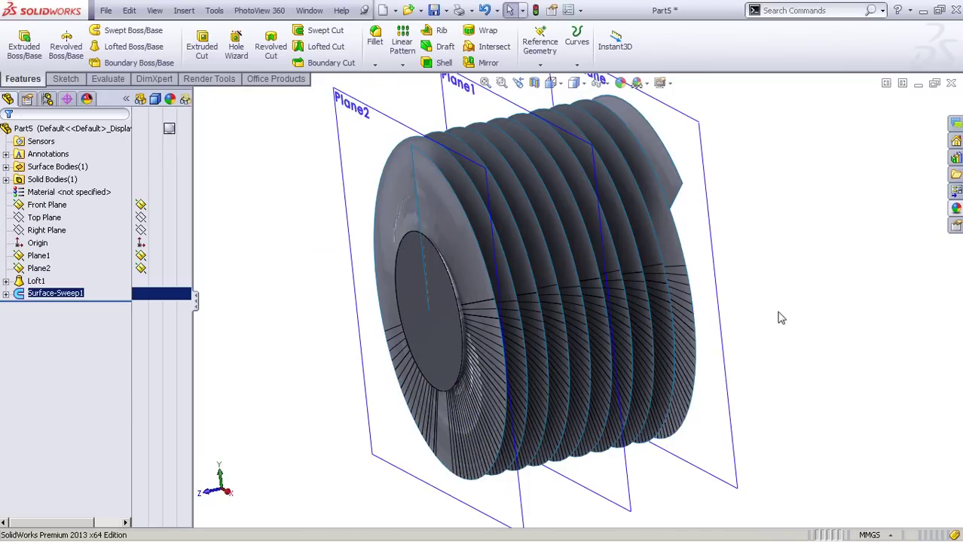
middle_click_drag(780, 318, 781, 344, "shift")
middle_click_drag(418, 256, 456, 321)
left_click(67, 79)
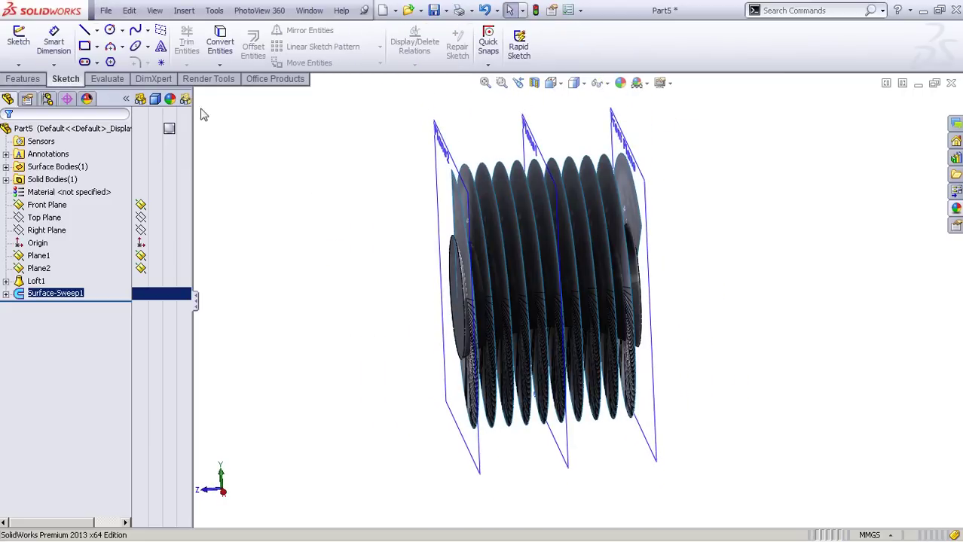
left_click(221, 65)
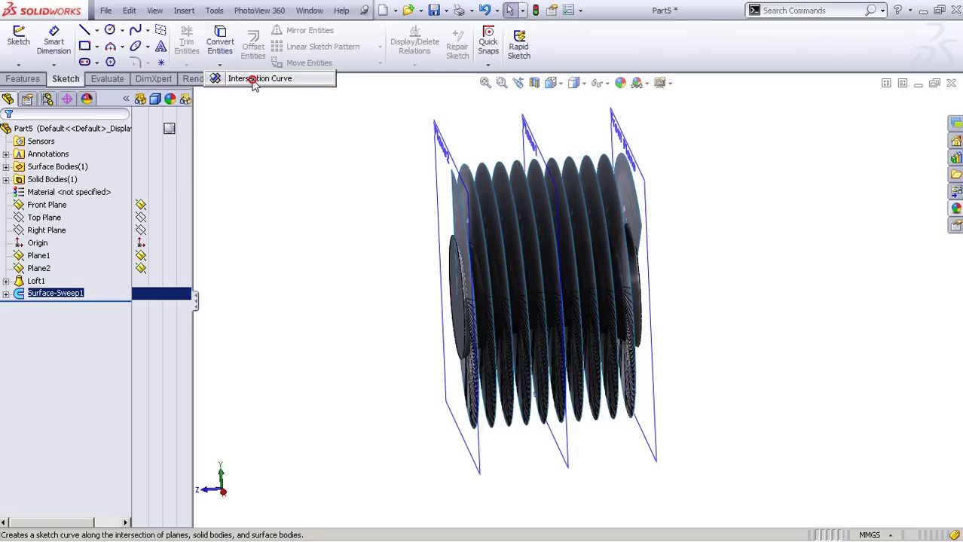
left_click(253, 80)
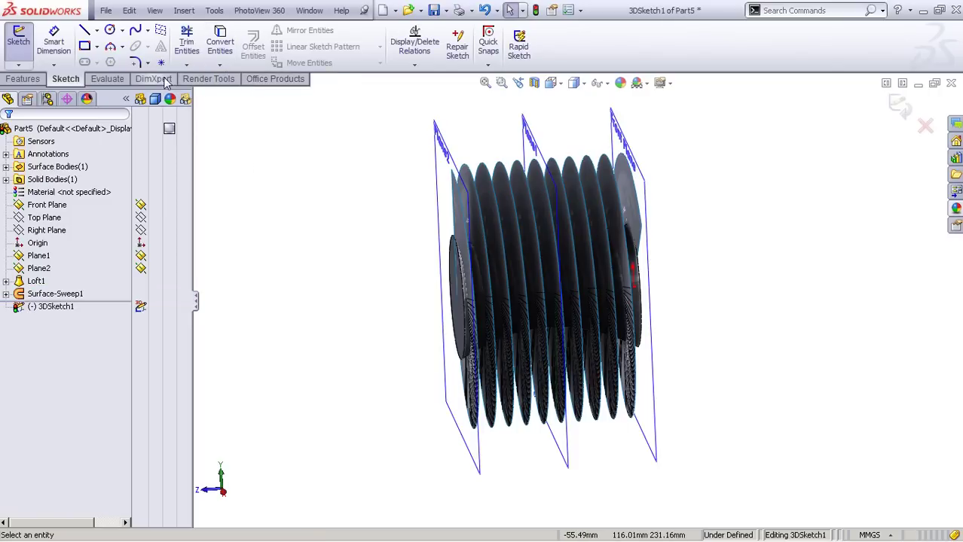
left_click(925, 126)
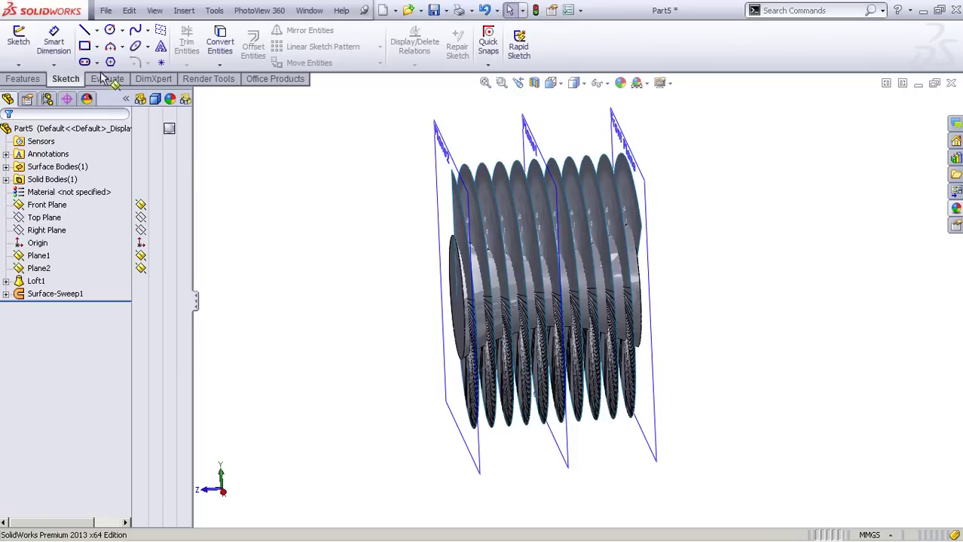
left_click(220, 66)
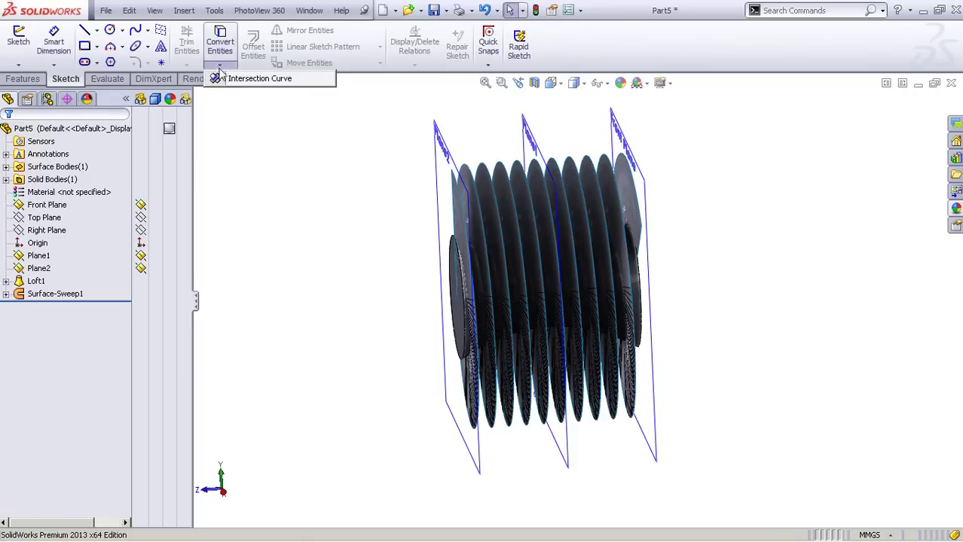
left_click(256, 79)
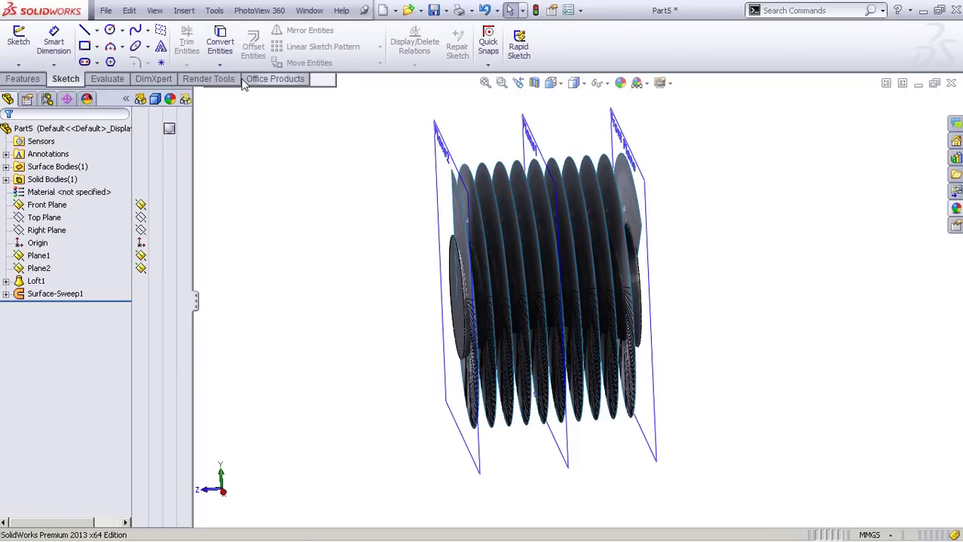
left_click(459, 216)
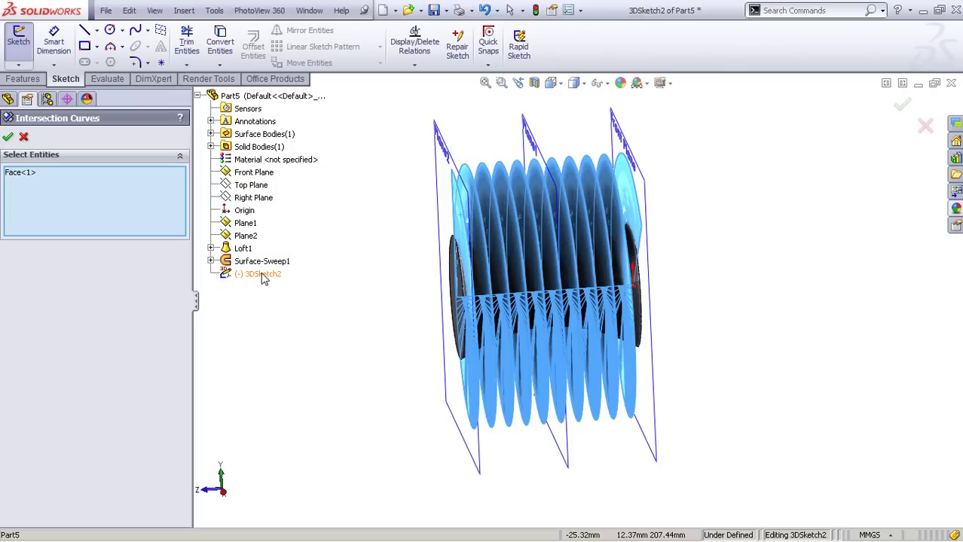
left_click(466, 306)
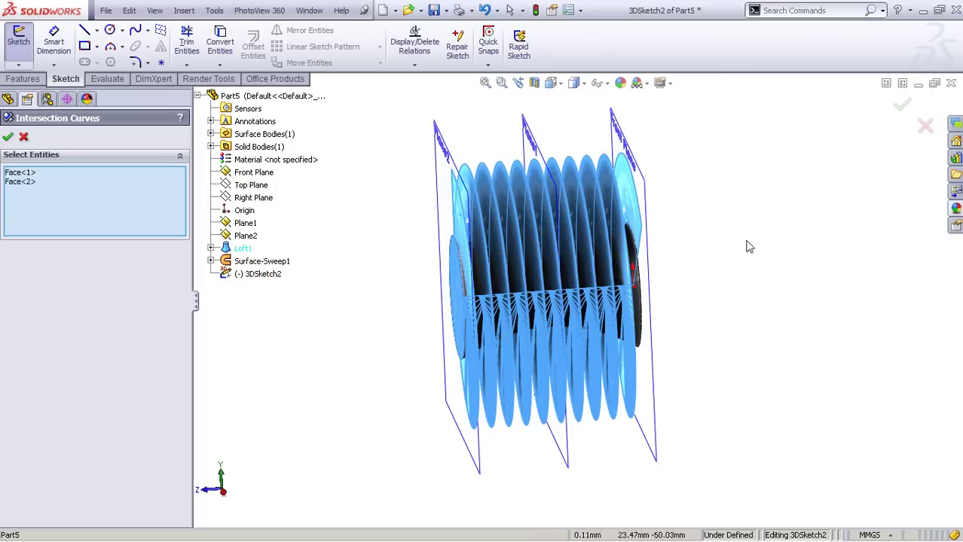
left_click(923, 126)
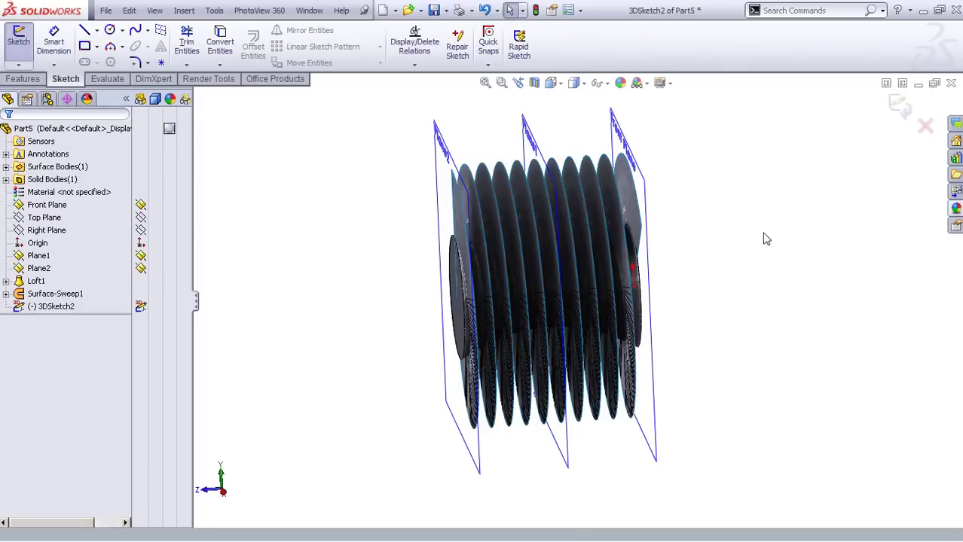
Step: Create an intersection curve between the twisted swept surface and the loft's curved side face, and close the 3D sketch
middle_click_drag(763, 236, 569, 286)
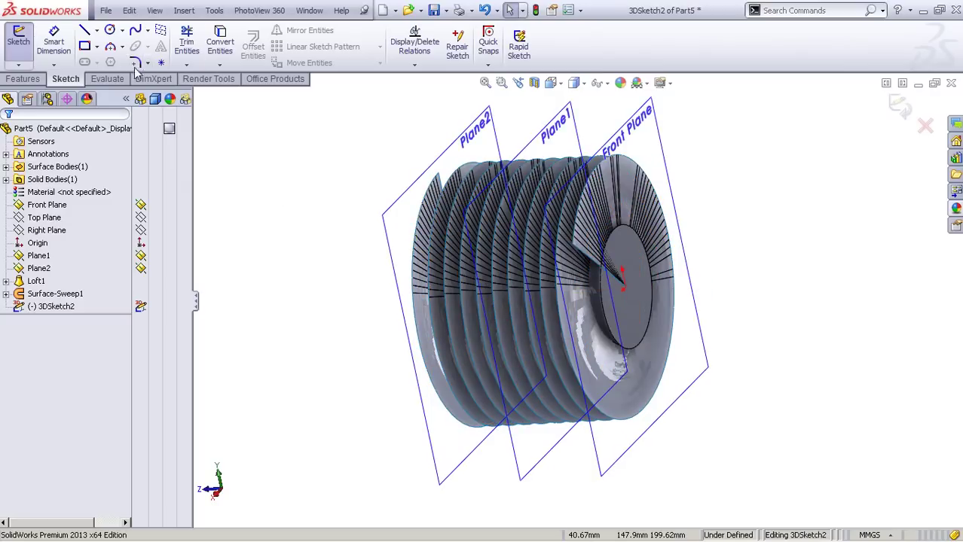
left_click(220, 64)
left_click(230, 91)
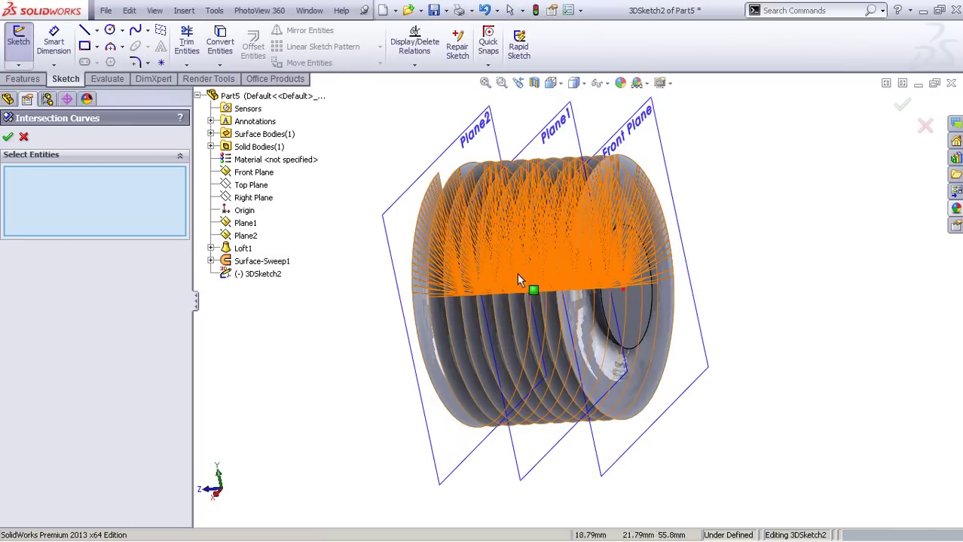
left_click(511, 276)
left_click(603, 317)
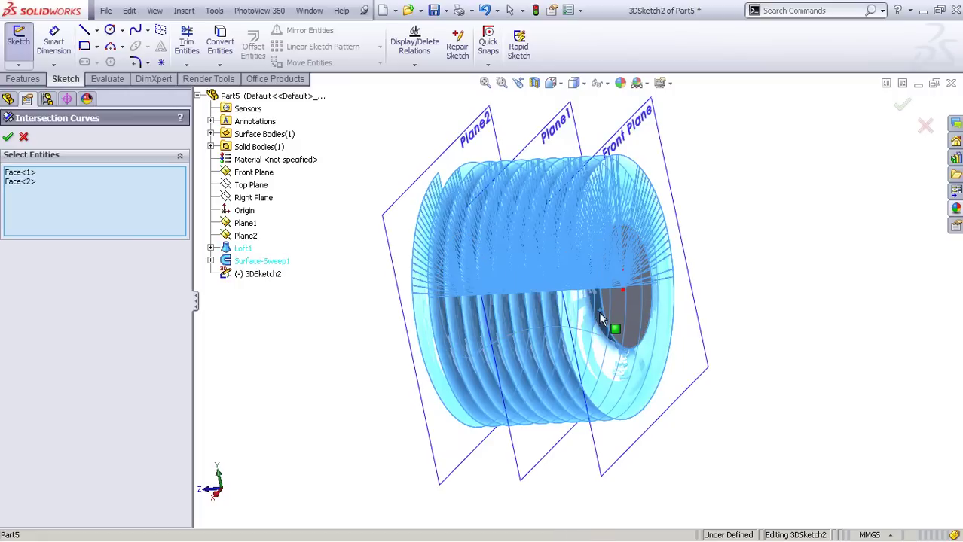
right_click(696, 256)
middle_click_drag(696, 256, 735, 229)
left_click(901, 104)
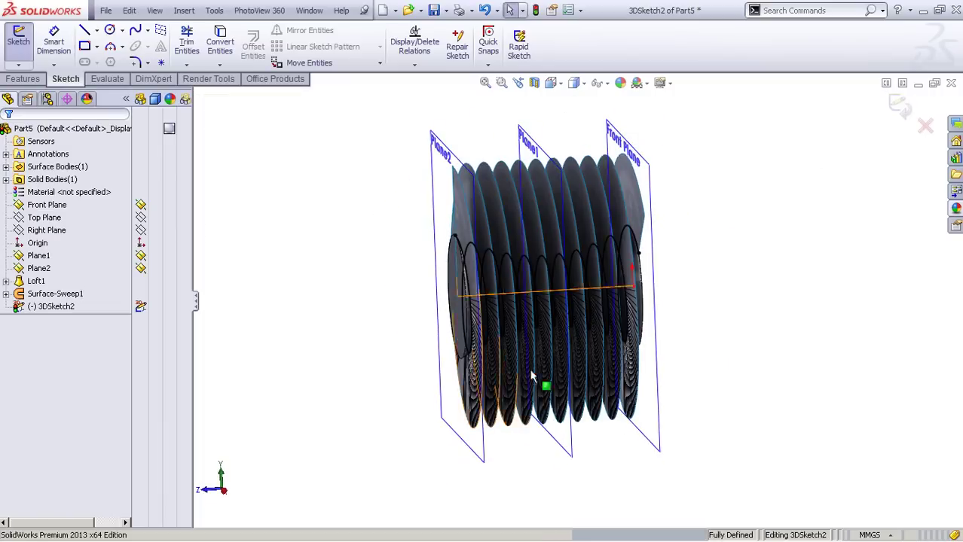
scroll(549, 349, "down", 2)
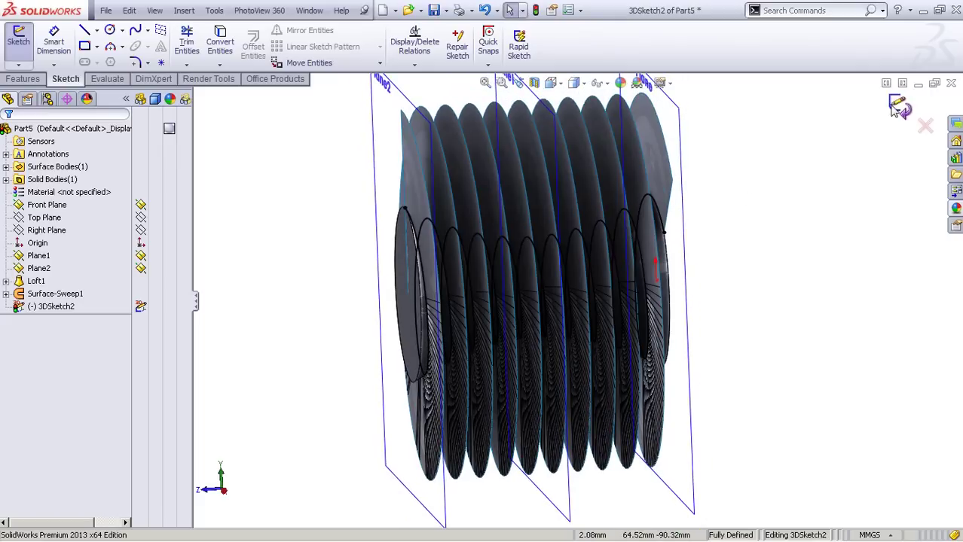
left_click(898, 107)
Step: Hide the twisted swept surface and the lofted body, keeping the 3D sketch of the coil shown
middle_click_drag(741, 266, 689, 278)
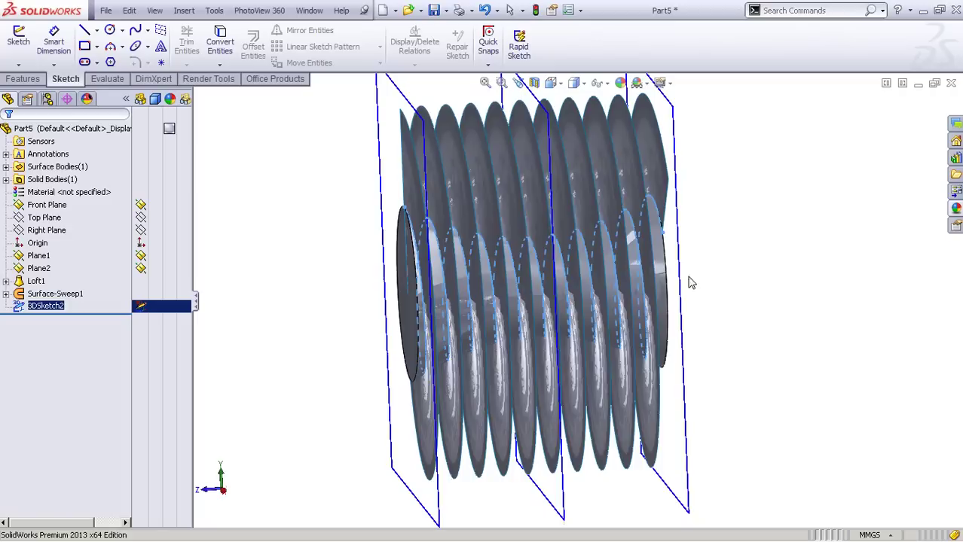
left_click(52, 293)
left_click(36, 280, "ctrl")
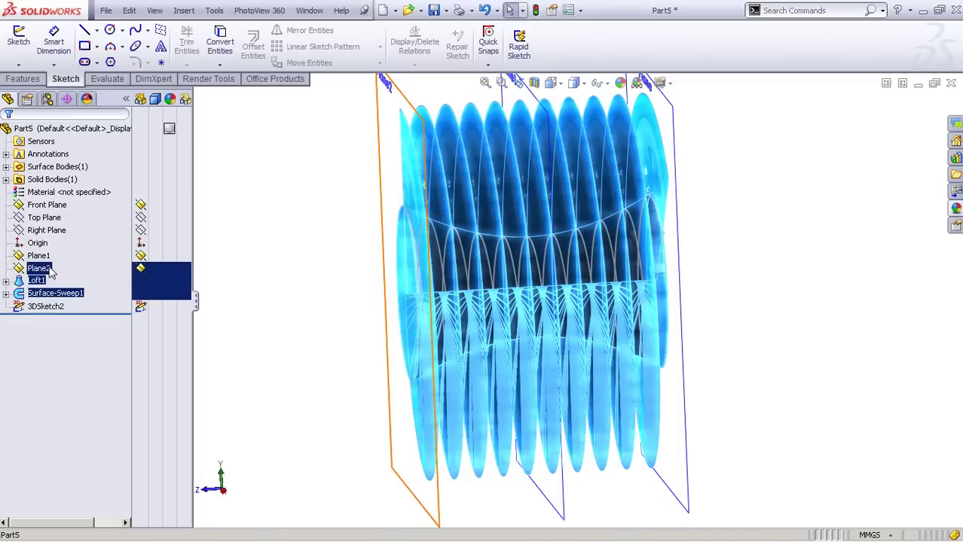
left_click(59, 306)
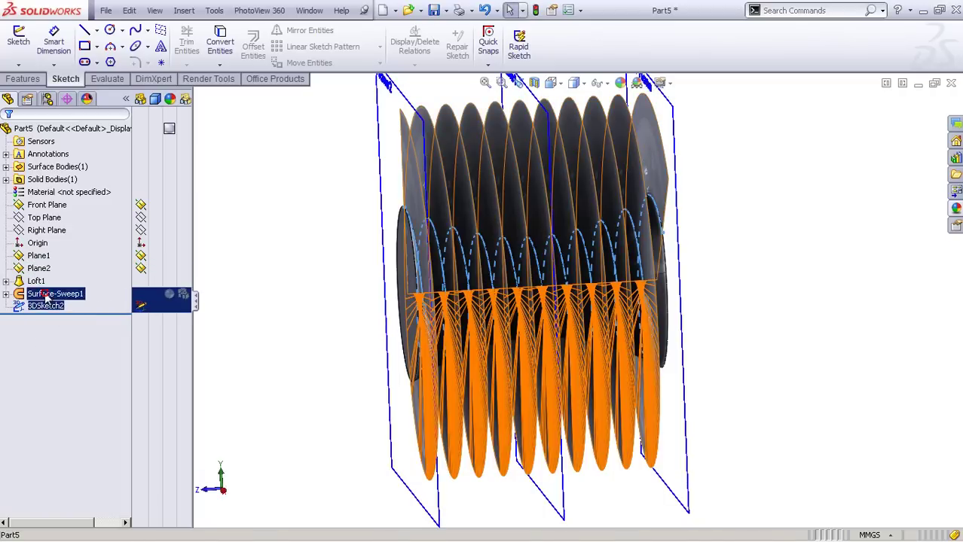
left_click(46, 293)
left_click(51, 278)
left_click(37, 283)
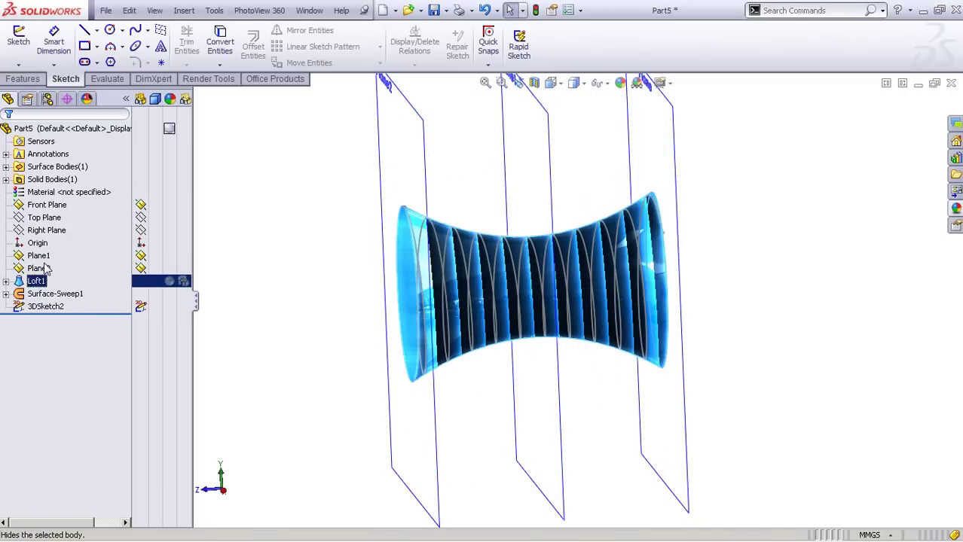
left_click(169, 280)
Step: Hide Plane2, Plane1 and the Front Plane
middle_click_drag(282, 303, 440, 344)
left_click(141, 257)
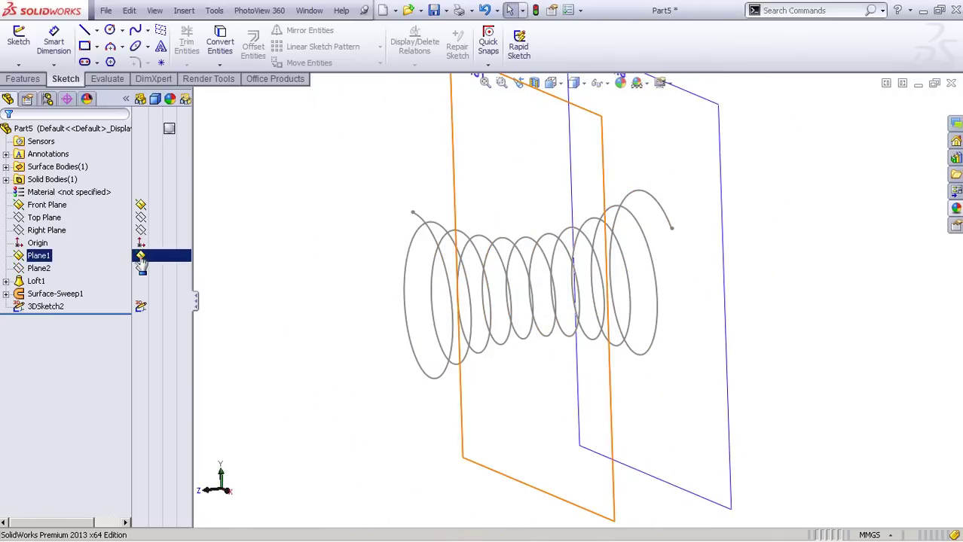
left_click(141, 256)
left_click(141, 205)
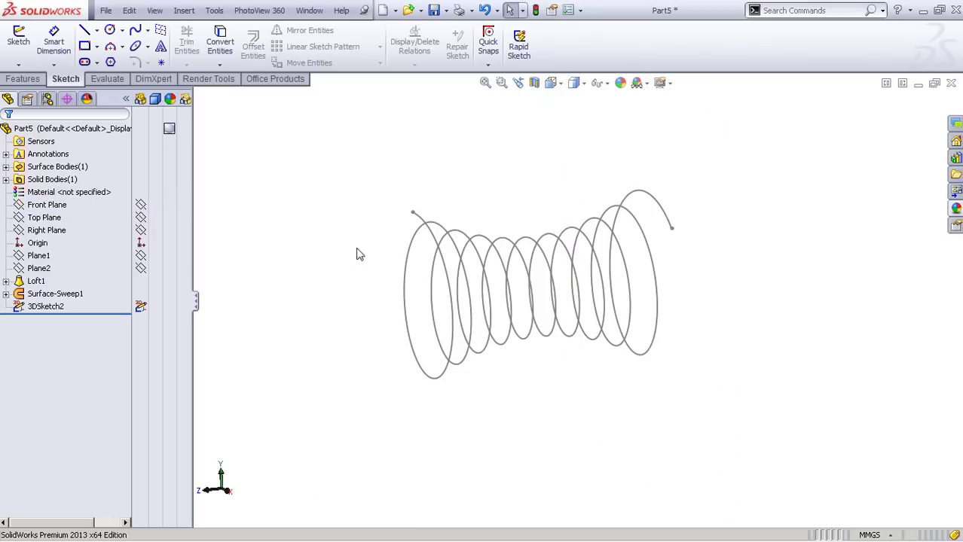
Step: Examine the coil curve's end points against the Front and Right planes to find a suitable profile sketch plane
middle_click_drag(357, 253, 464, 335)
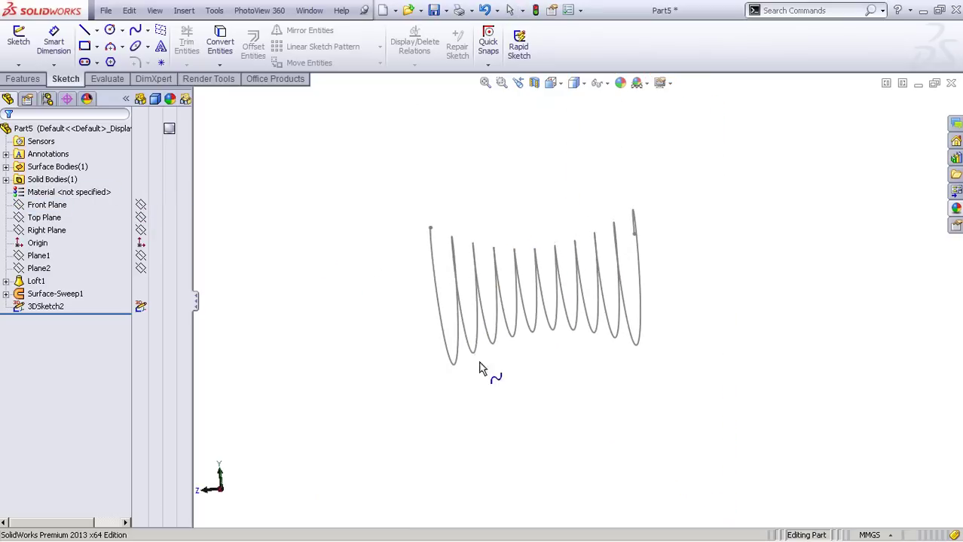
middle_click_drag(533, 355, 641, 356)
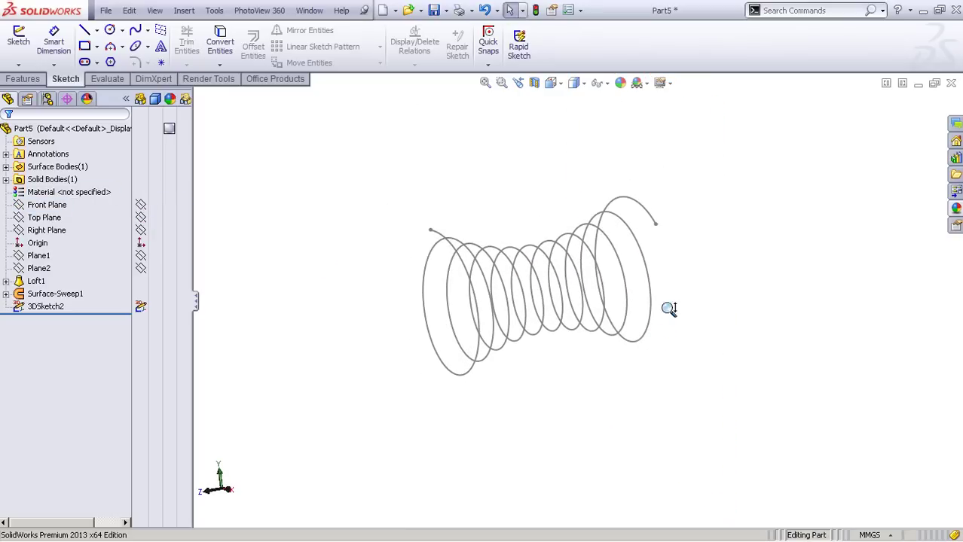
middle_click_drag(668, 308, 647, 313, "shift")
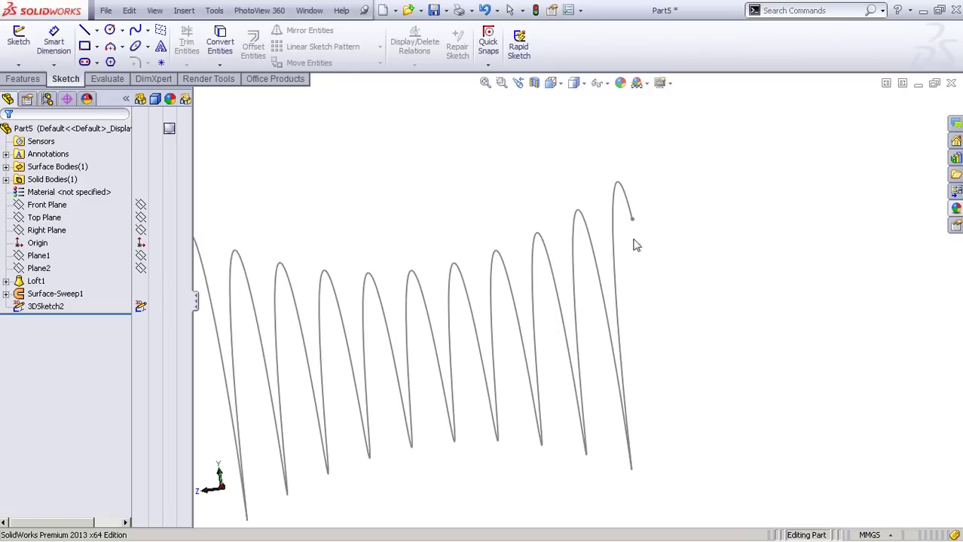
left_click(630, 215)
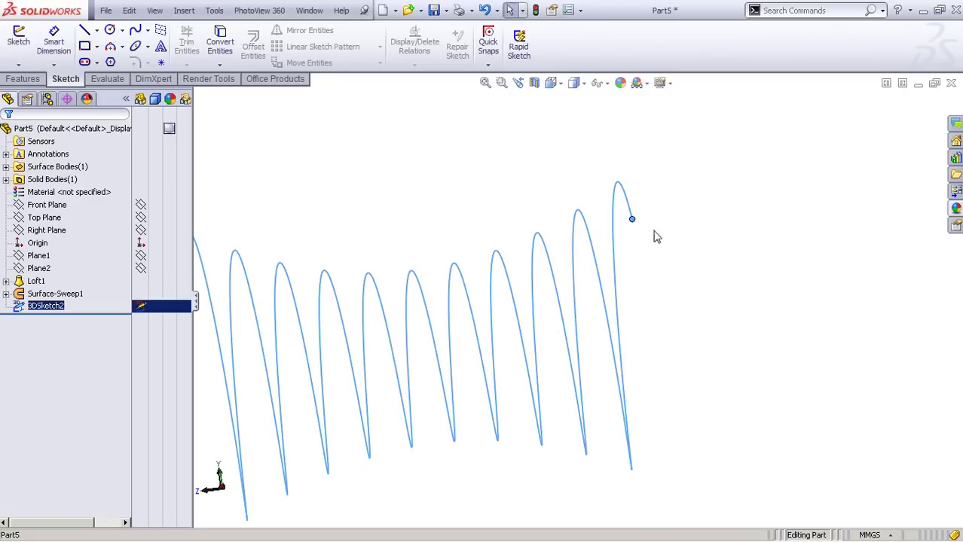
left_click(681, 227)
left_click(629, 212)
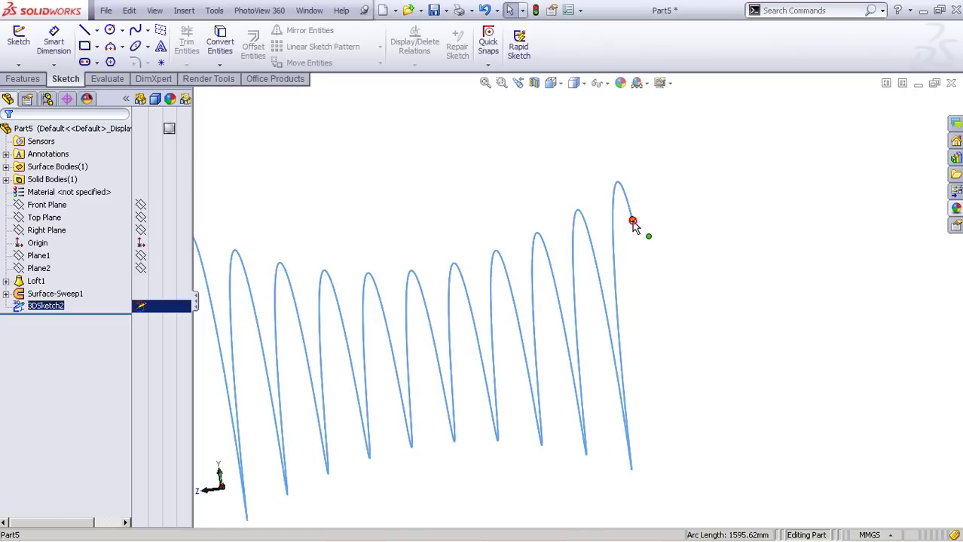
middle_click_drag(633, 219, 709, 249)
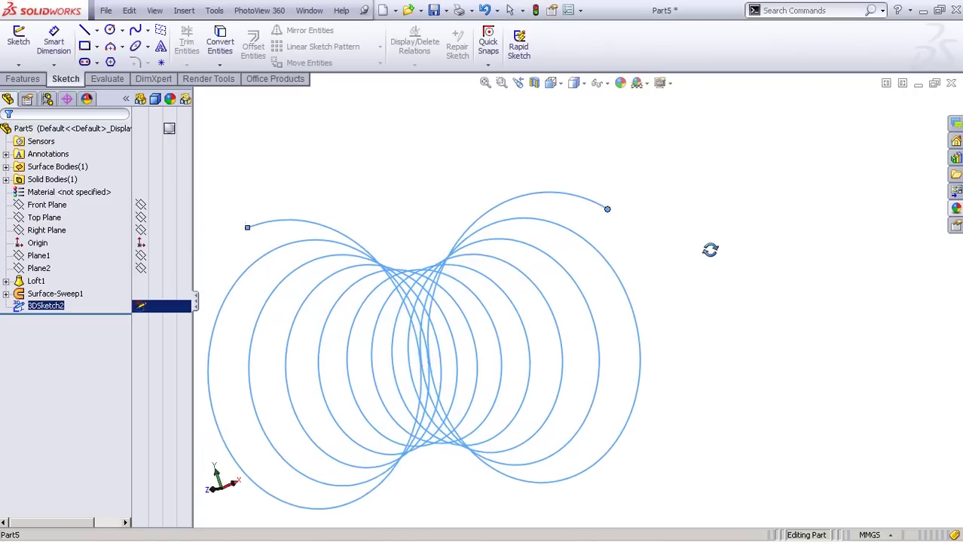
left_click(54, 209)
scroll(255, 278, "up", 3)
middle_click_drag(256, 283, 407, 279)
left_click(52, 231)
middle_click_drag(309, 265, 424, 263)
left_click(720, 293)
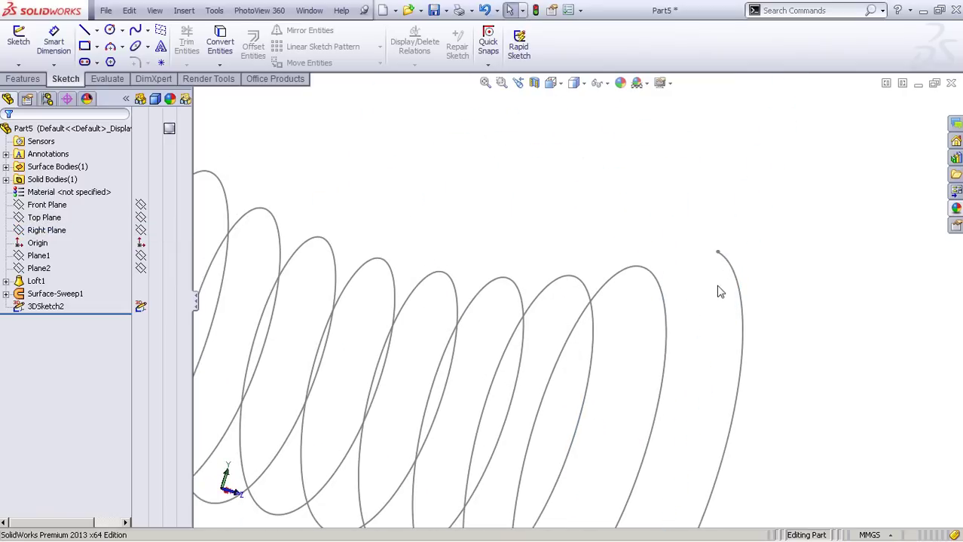
Step: Start a sketch on the Right Plane and draw a circle about 6.9 mm in diameter centred on the coil curve's end point
left_click(47, 230)
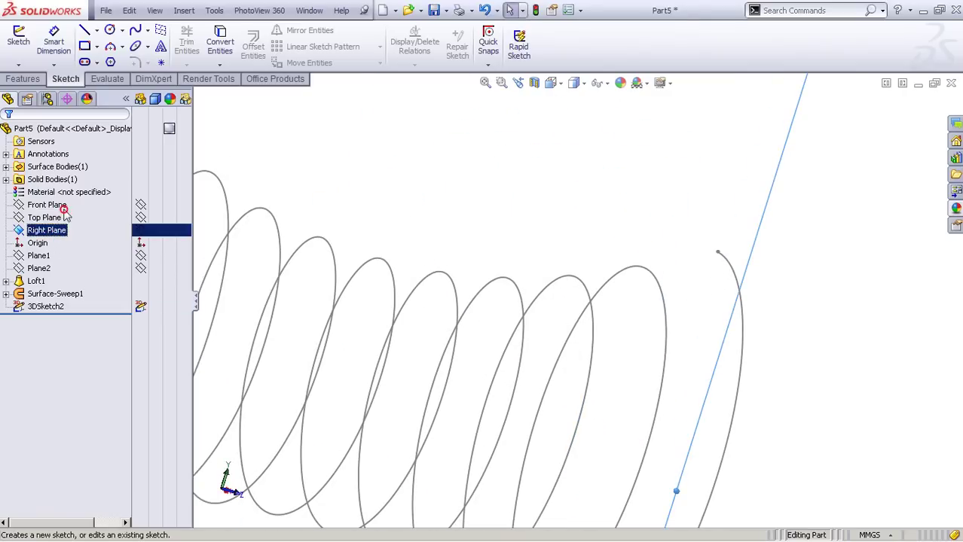
left_click(65, 213)
key("s")
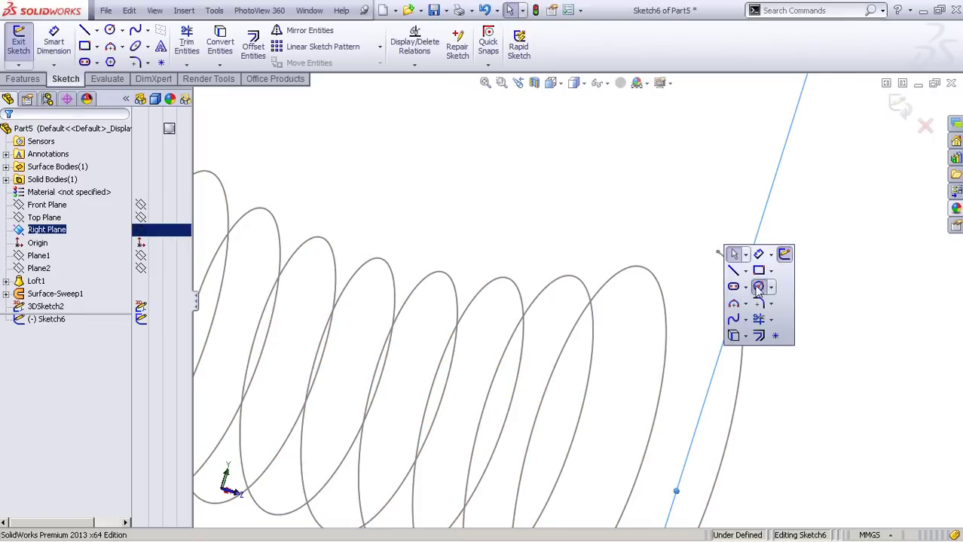
left_click(725, 256)
left_click(722, 262)
left_click(737, 262)
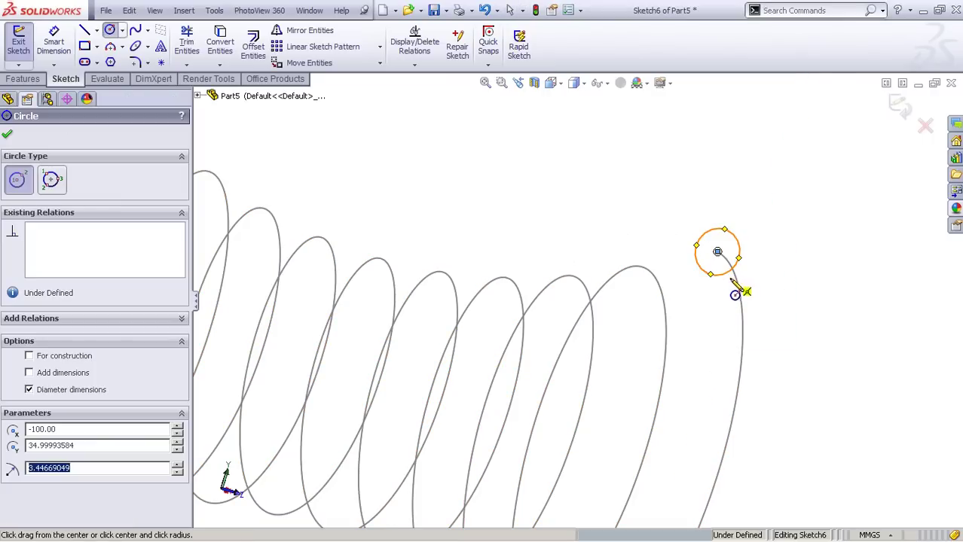
Step: Dimension the profile circle's diameter to 3 mm and close the sketch
key("s")
left_click(753, 245)
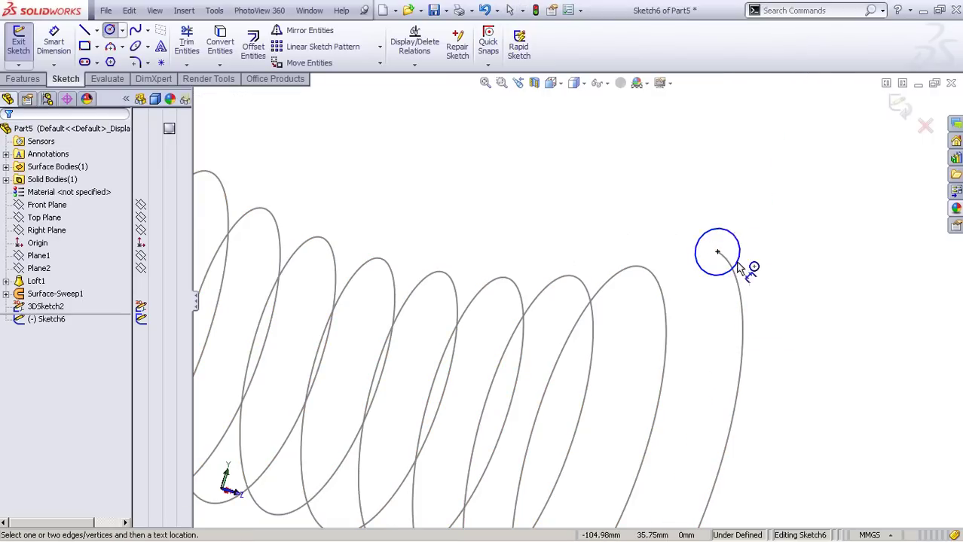
scroll(731, 368, "up", 3)
middle_click_drag(679, 362, 634, 378)
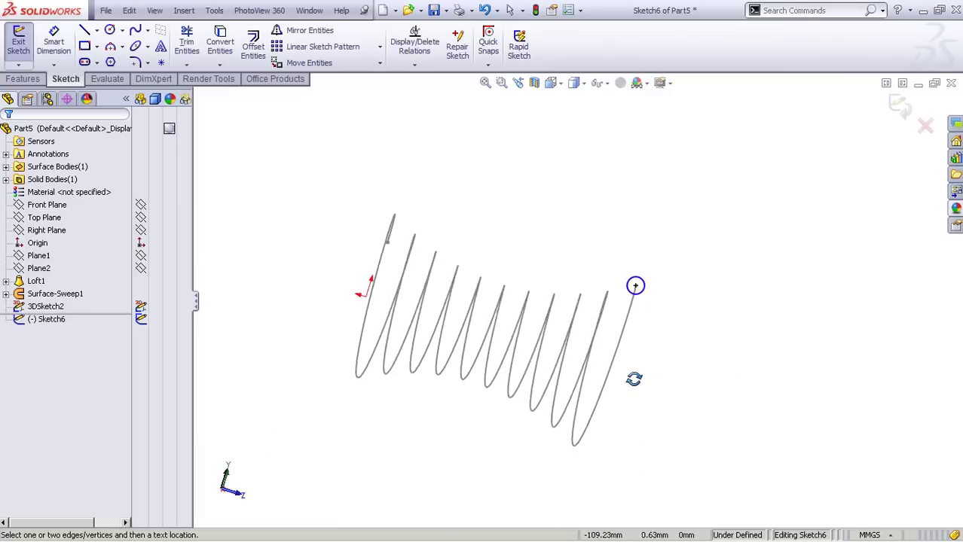
scroll(639, 362, "down", 3)
key("s")
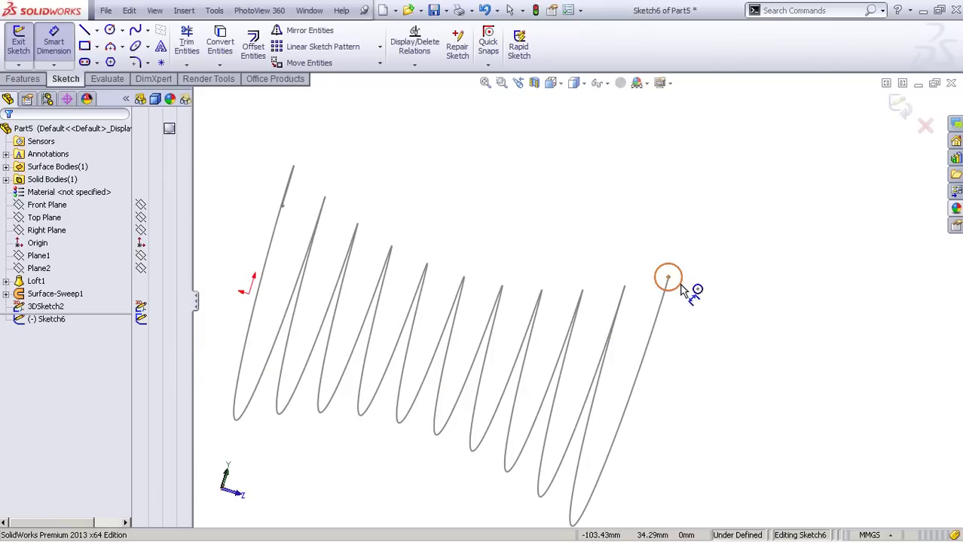
key("s")
key("Escape")
left_click(683, 285)
left_click(720, 319)
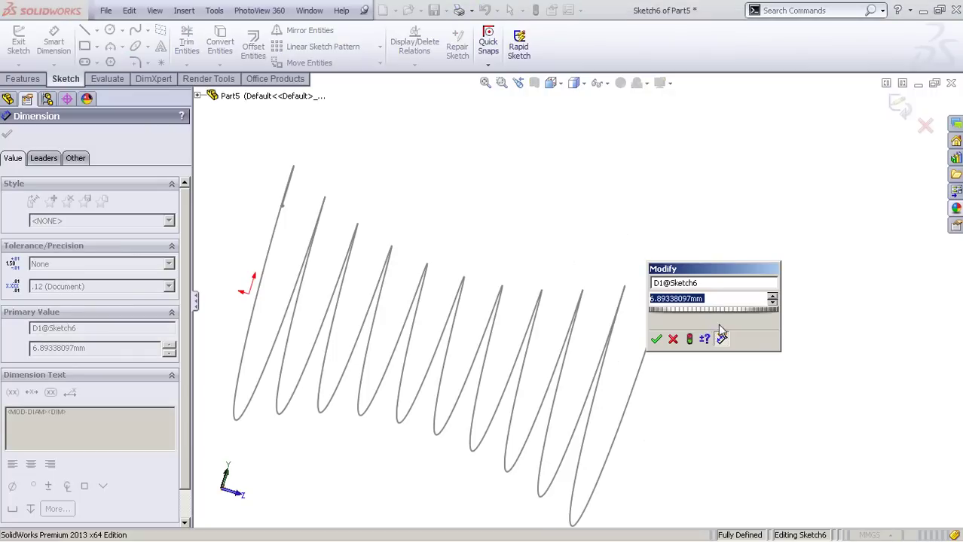
type("3")
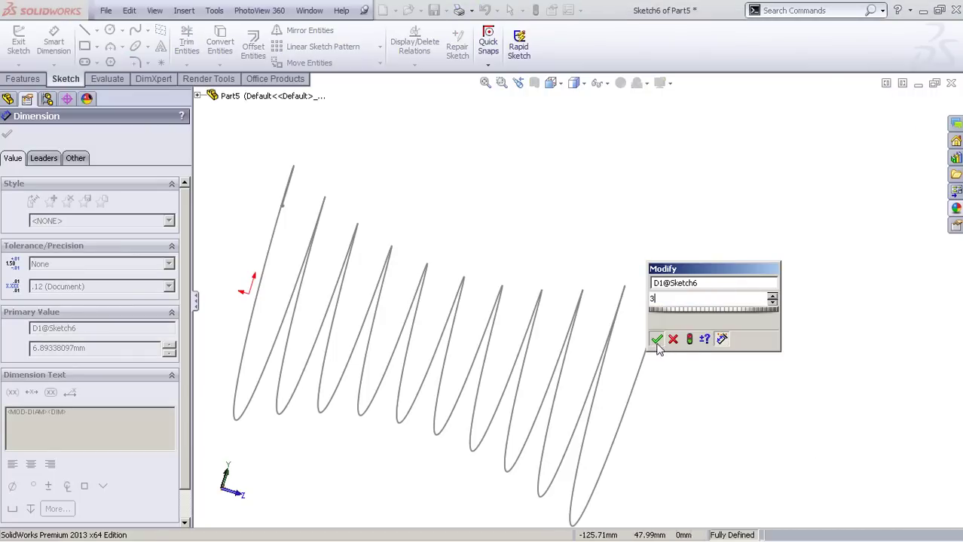
left_click(656, 339)
left_click(898, 105)
Step: Create a Swept Boss/Base with the circle sketch as profile and the coil curve, picked as an open group, as path
middle_click_drag(780, 211, 609, 317)
left_click(23, 78)
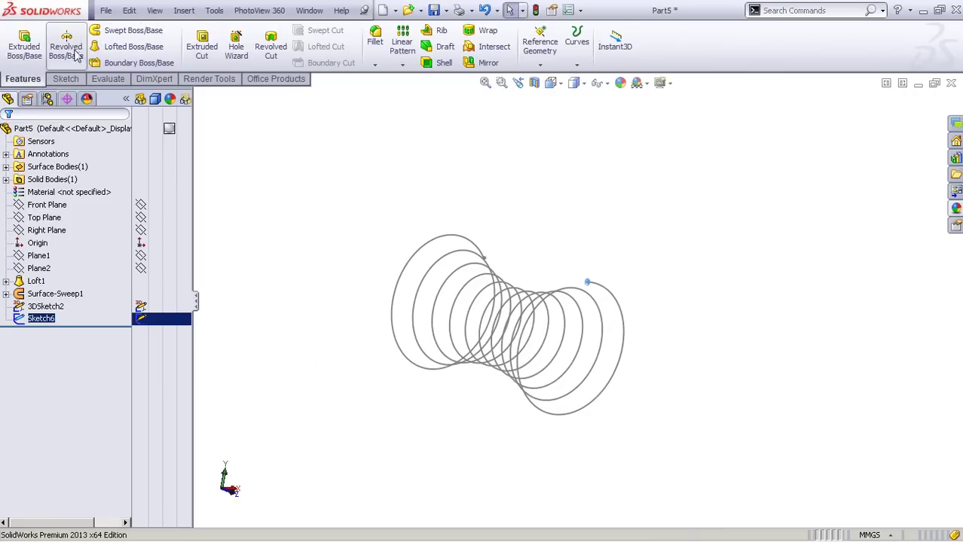
left_click(133, 30)
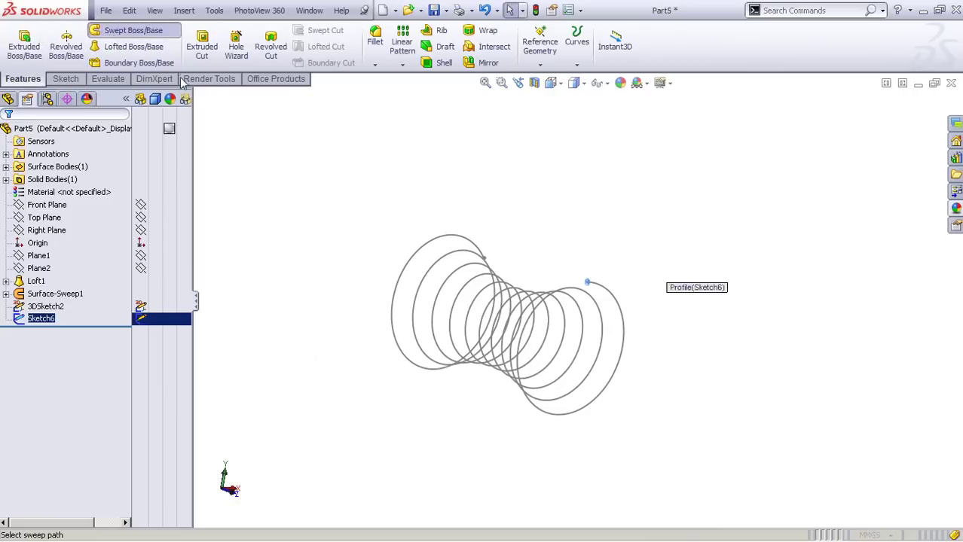
left_click(624, 332)
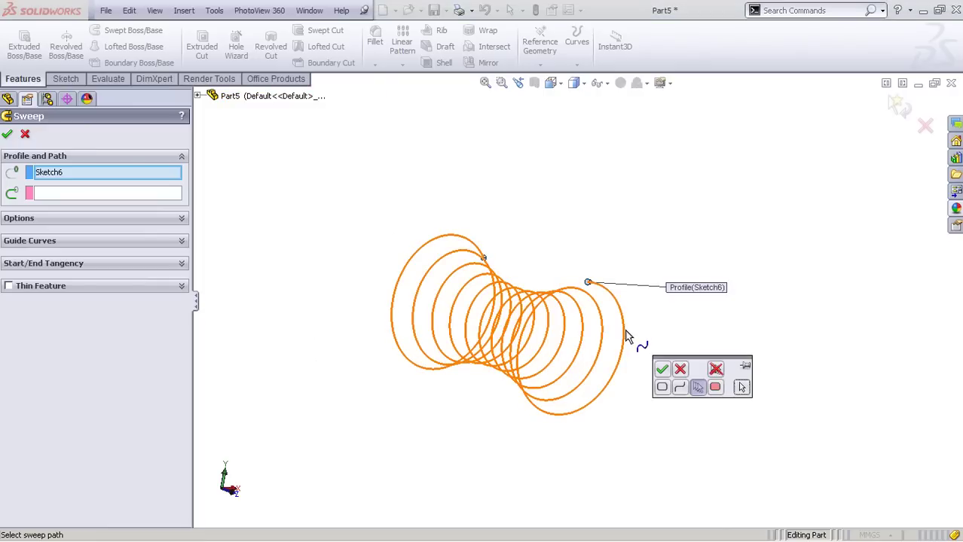
left_click(622, 368)
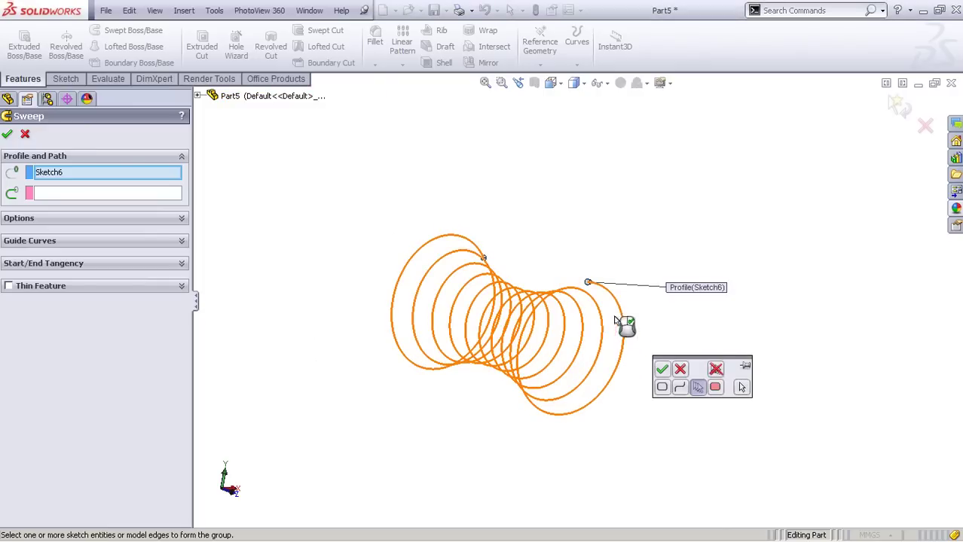
scroll(632, 322, "down", 5)
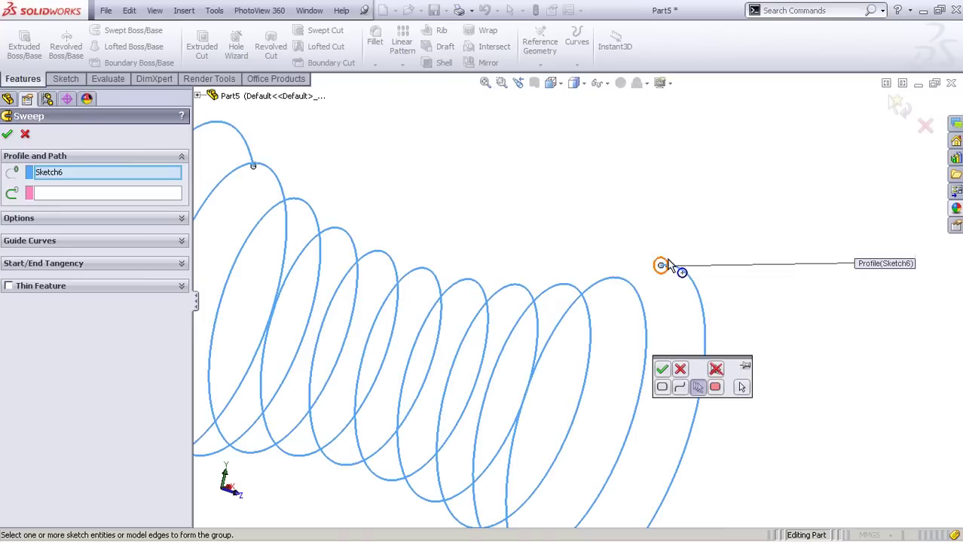
right_click(695, 294)
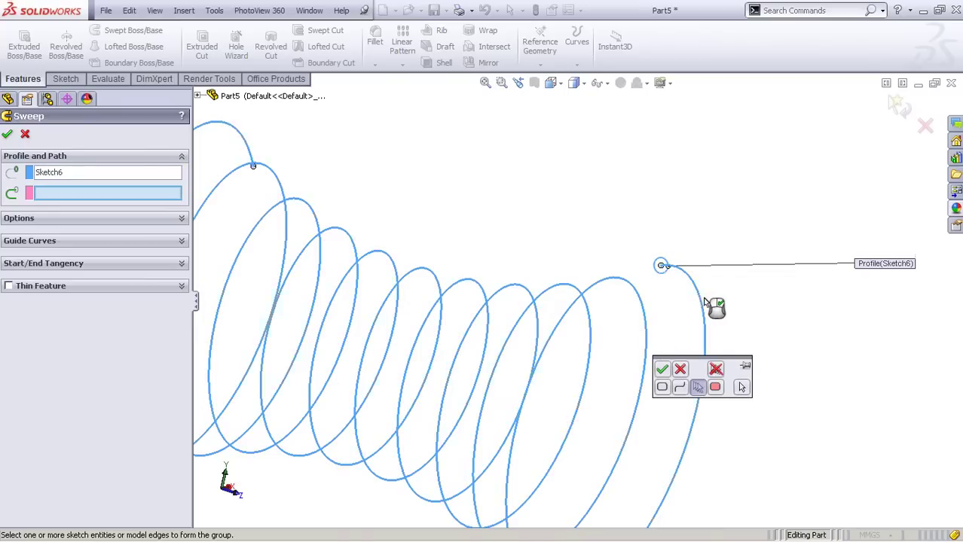
right_click(704, 301)
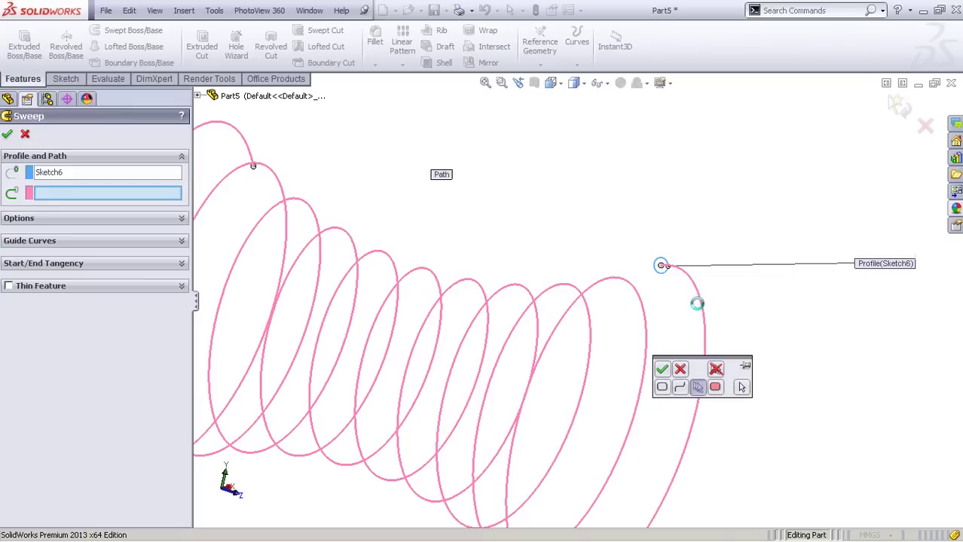
right_click(696, 304)
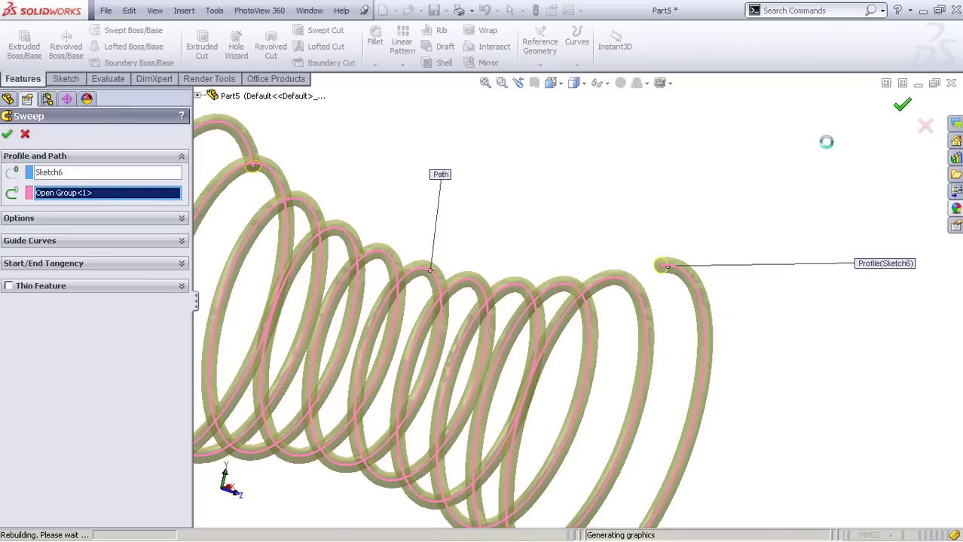
Step: View the whole swept spring from the side and in the isometric orientation
scroll(551, 260, "up", 4)
middle_click_drag(525, 372, 535, 327)
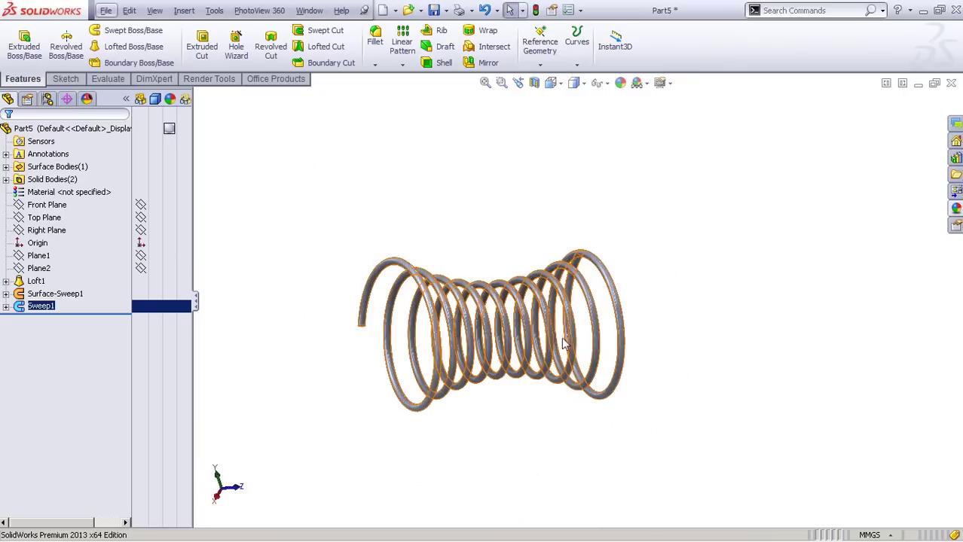
key("space")
left_click(558, 281)
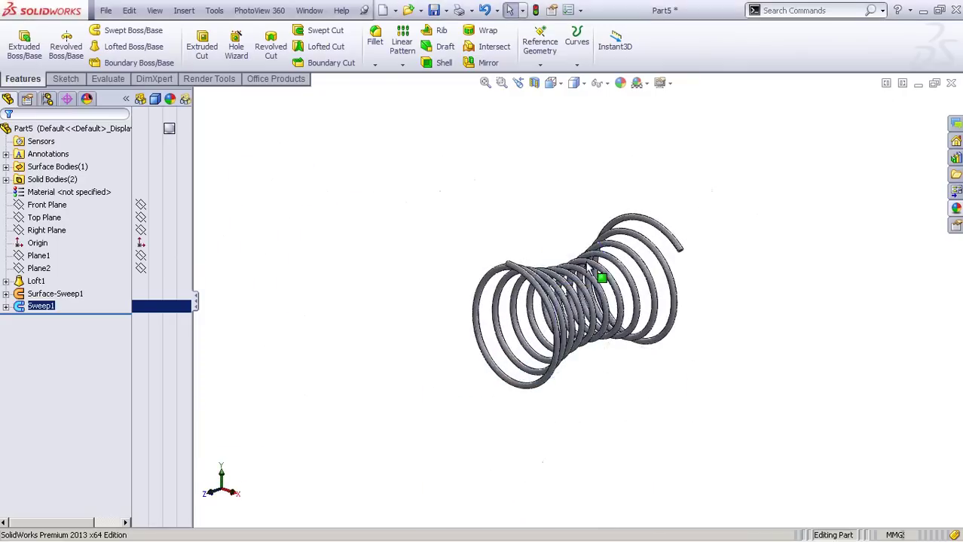